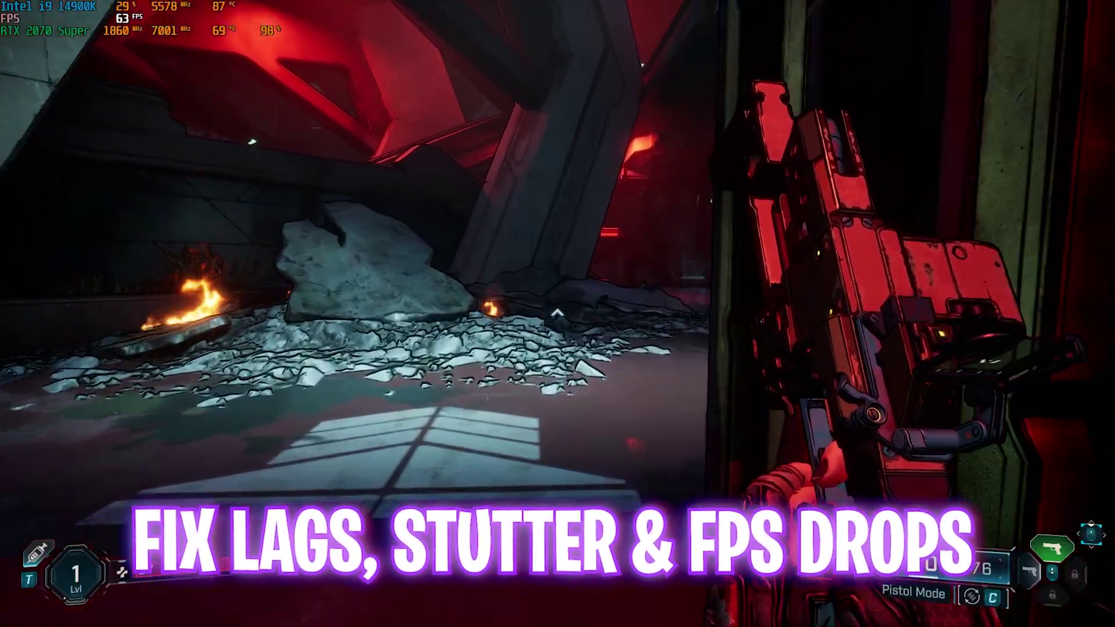
{"action": "key", "text": "w"}
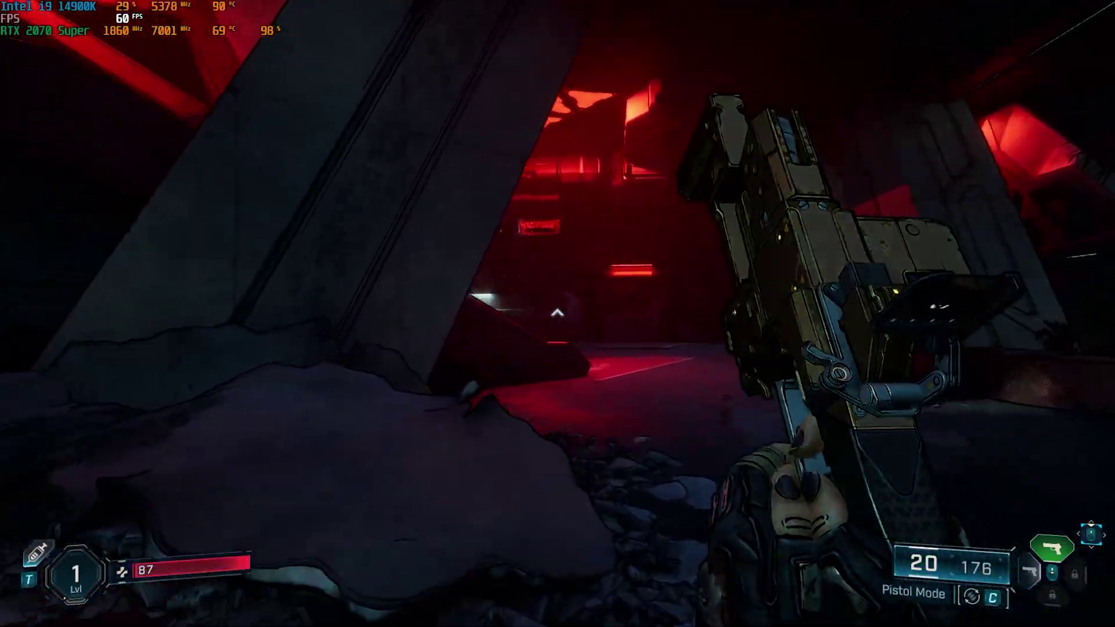
{"action": "key", "text": "w"}
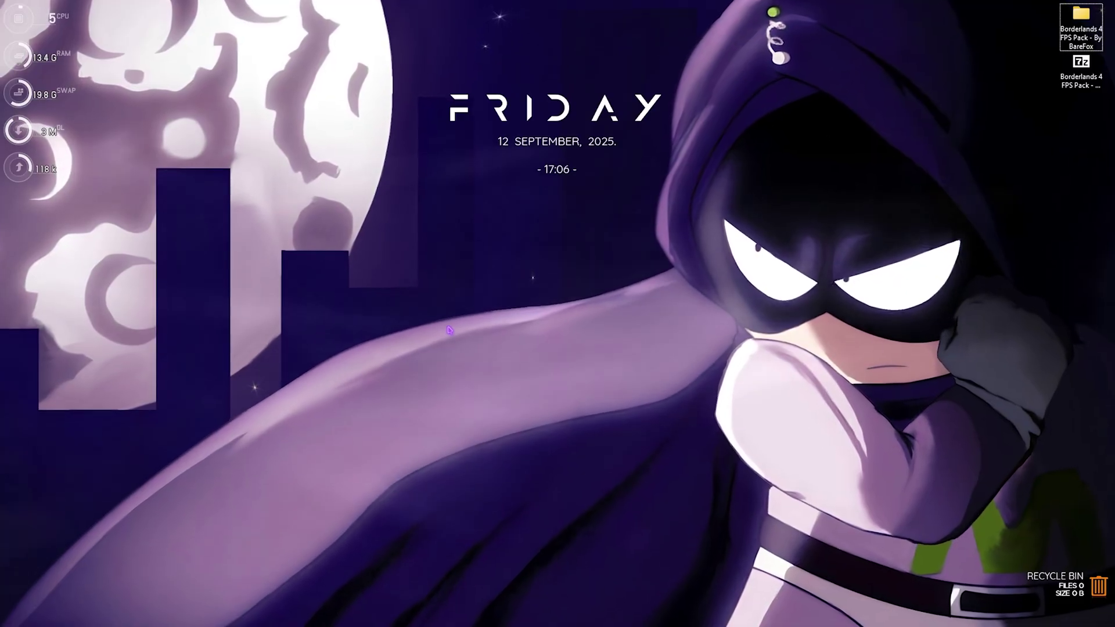
Open Windows Settings and go to the Colors page of Personalization, where transparency effects are controlled.
{"action": "key", "text": "super"}
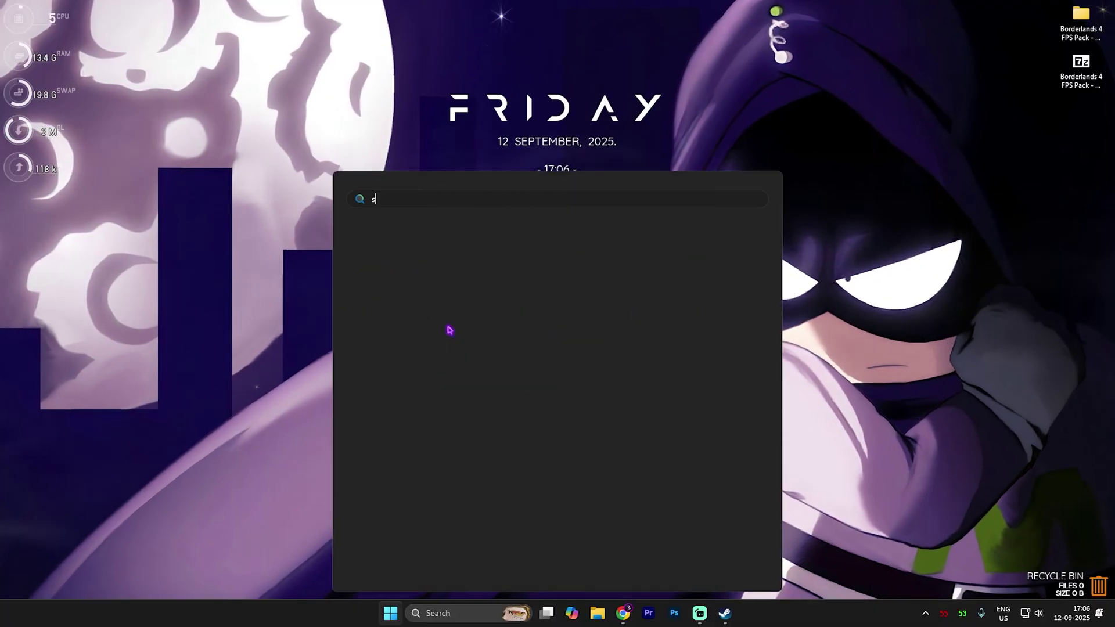
{"action": "type", "text": "settings"}
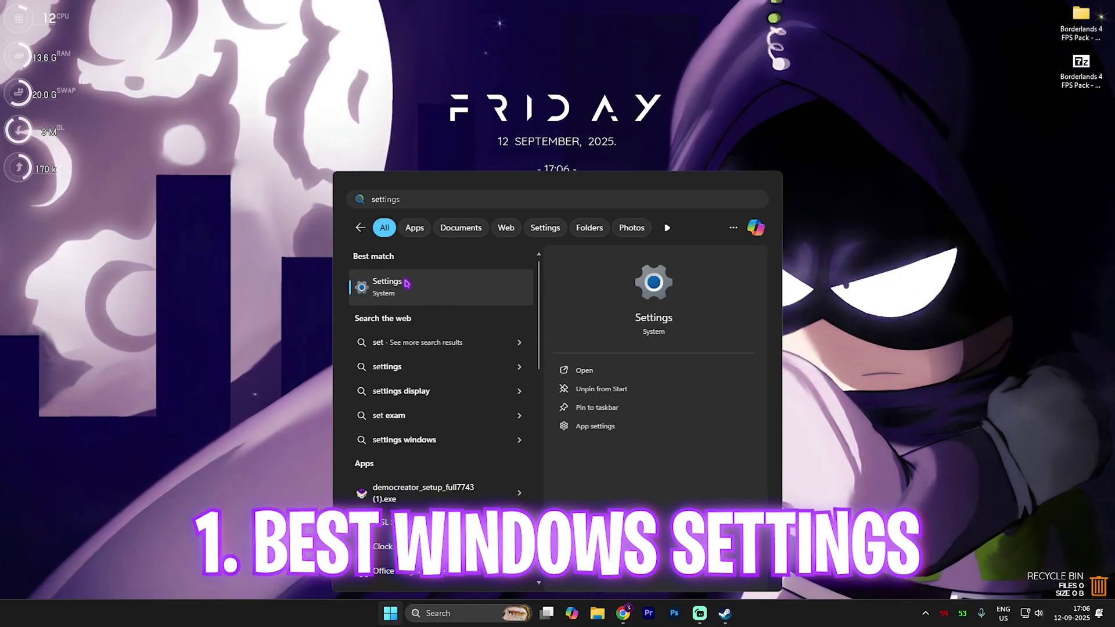
{"action": "key", "text": "Return"}
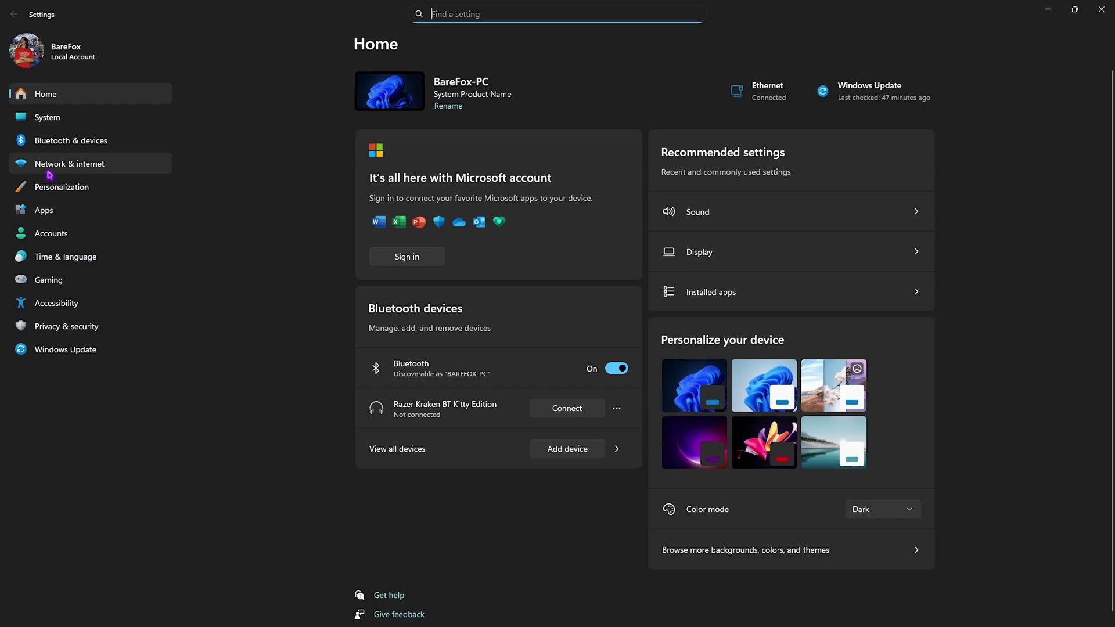
{"action": "left_click", "coordinate": [55, 186]}
{"action": "left_click", "coordinate": [412, 261]}
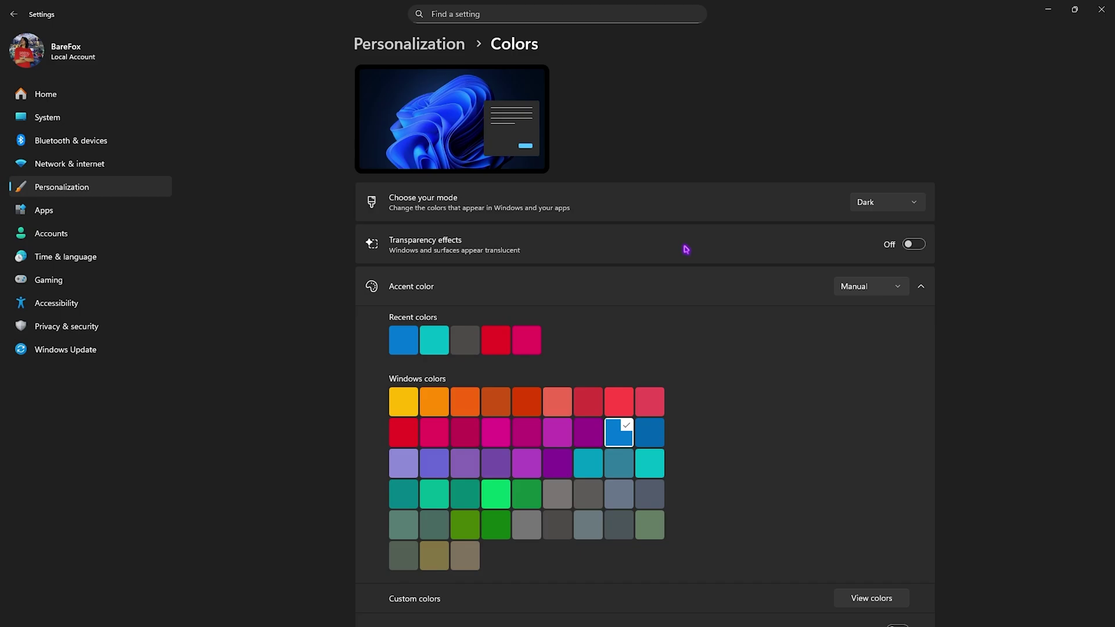
Check the Game Bar controller option and the Game Mode option in the Gaming settings.
{"action": "left_click", "coordinate": [77, 281]}
{"action": "left_click", "coordinate": [471, 87]}
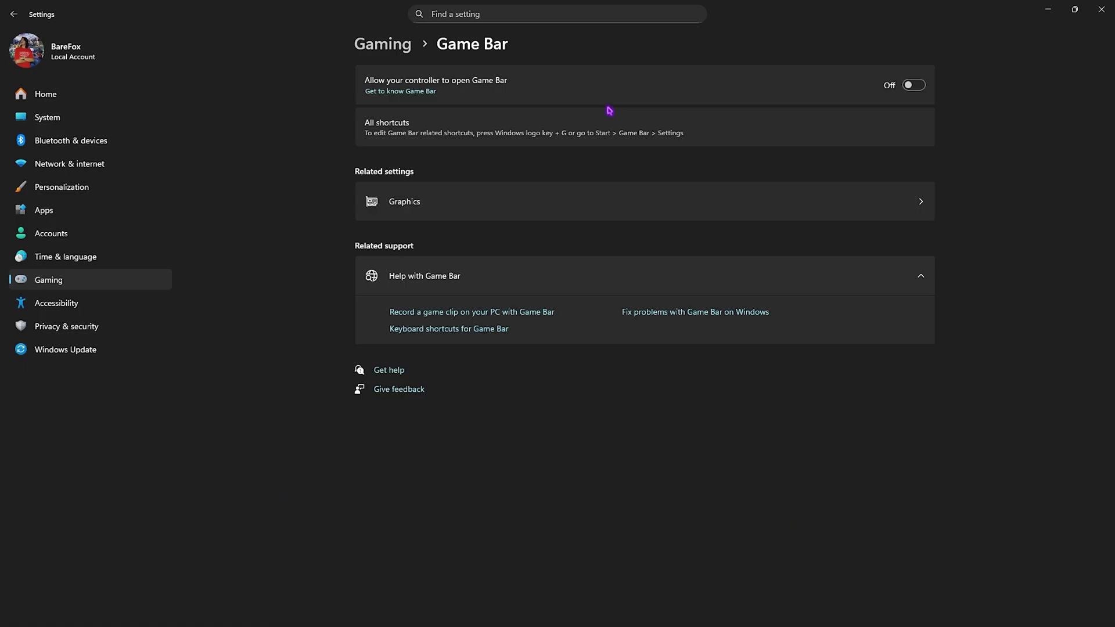
{"action": "left_click", "coordinate": [398, 50]}
{"action": "left_click", "coordinate": [427, 175]}
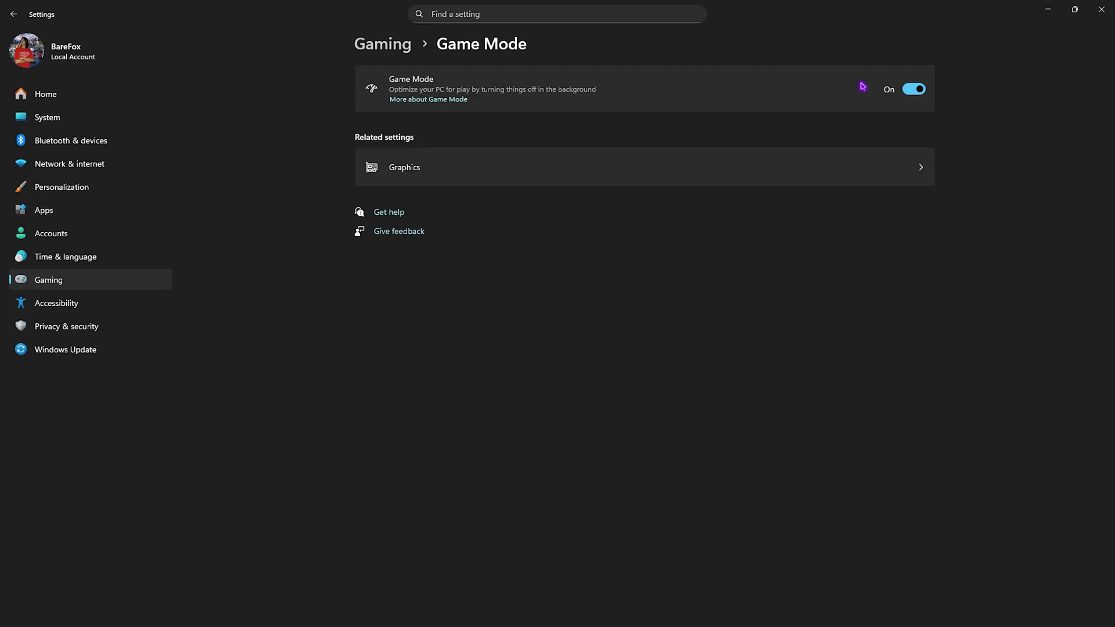
Open the related Graphics settings and expand the advanced graphics settings to check hardware-accelerated GPU scheduling.
{"action": "left_click", "coordinate": [429, 166]}
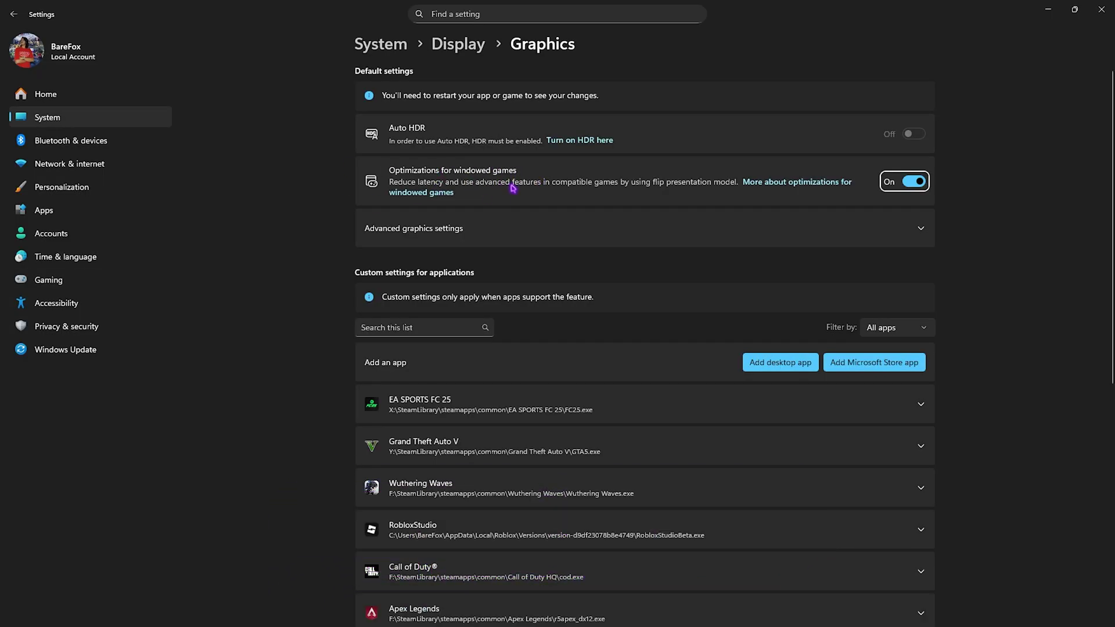
{"action": "left_click", "coordinate": [416, 233]}
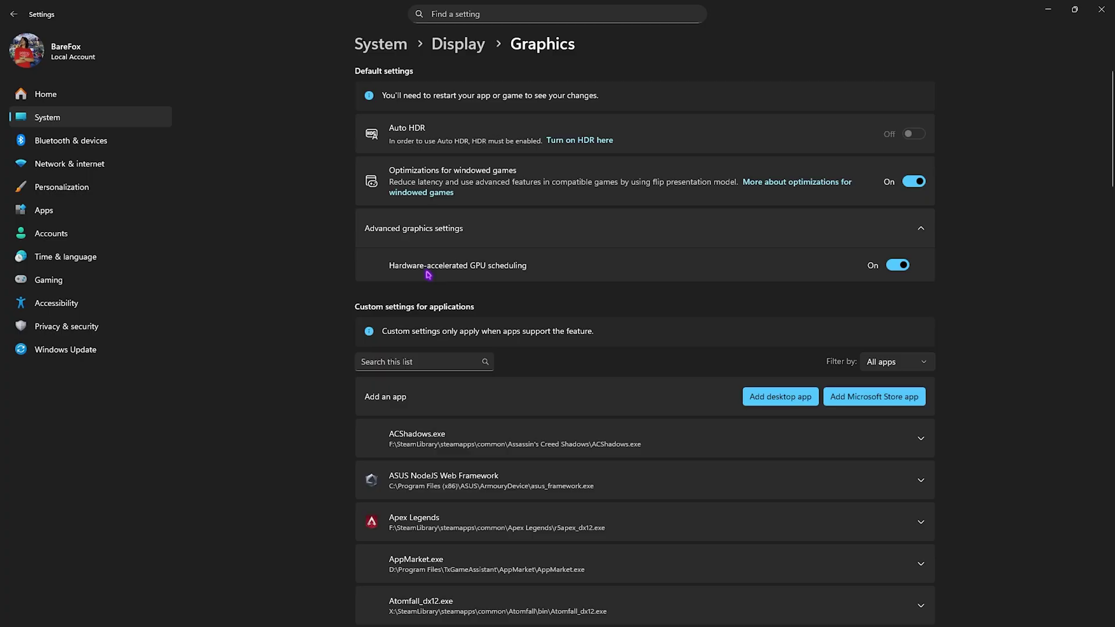
Add Borderlands4.exe from the game's OakGame\Binaries\Win64 folder on drive X as a desktop app with custom graphics settings.
{"action": "left_click", "coordinate": [771, 399]}
{"action": "double_click", "coordinate": [454, 167]}
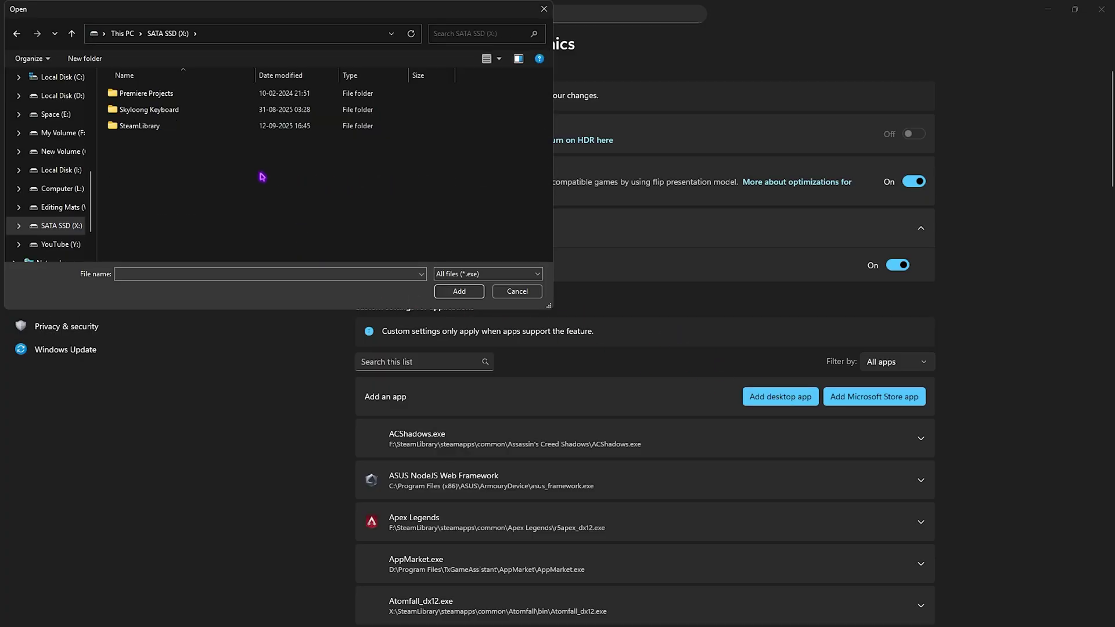
{"action": "double_click", "coordinate": [180, 126]}
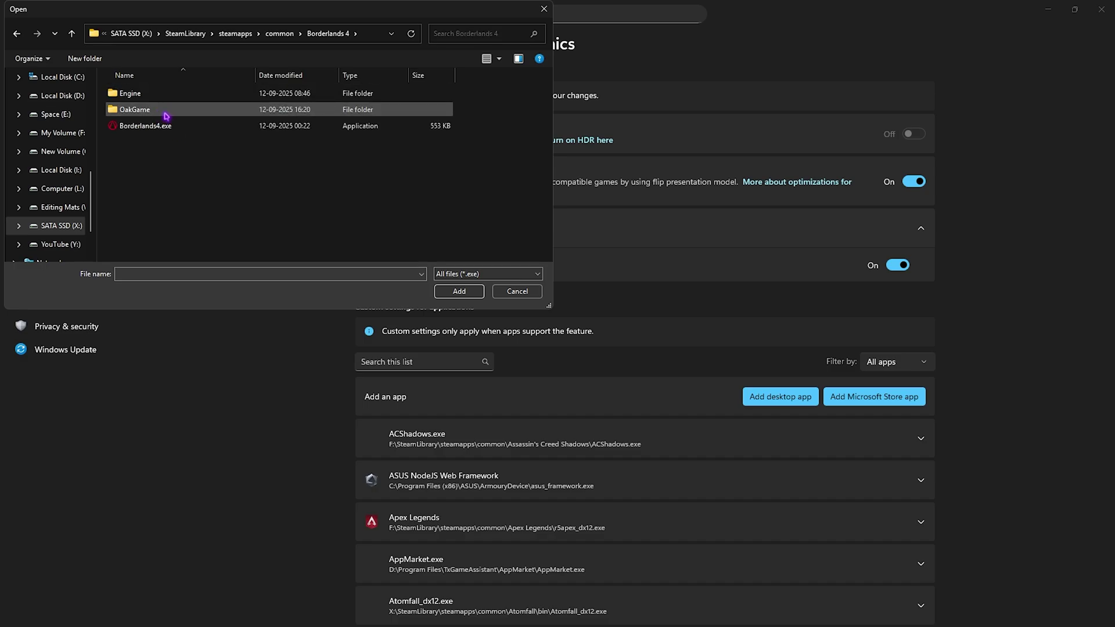
{"action": "double_click", "coordinate": [166, 116]}
{"action": "double_click", "coordinate": [155, 95]}
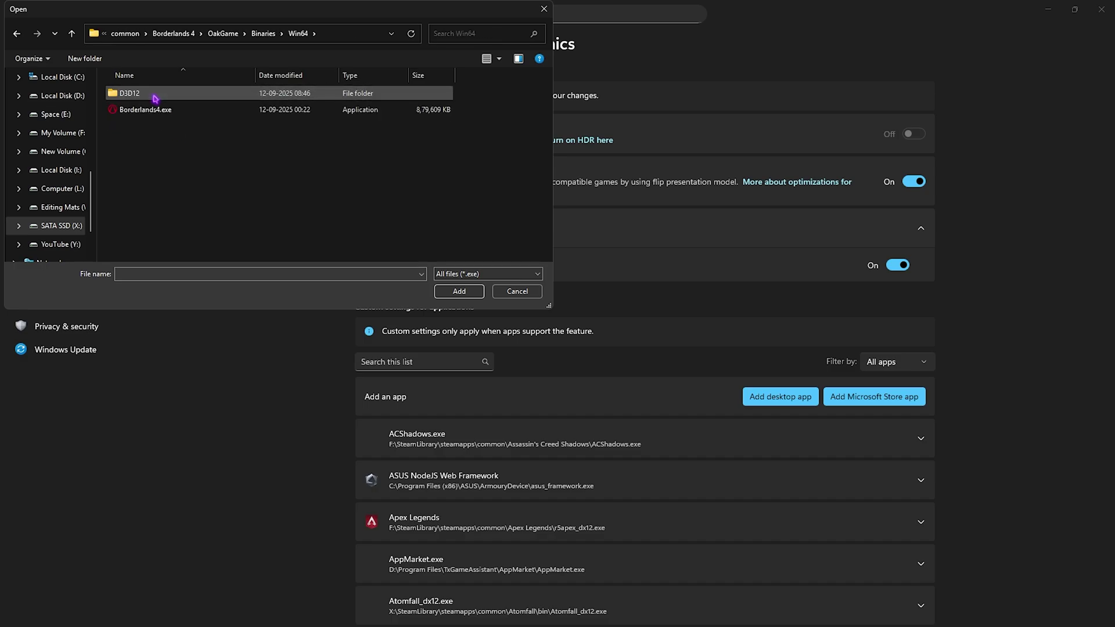
{"action": "left_click", "coordinate": [144, 108]}
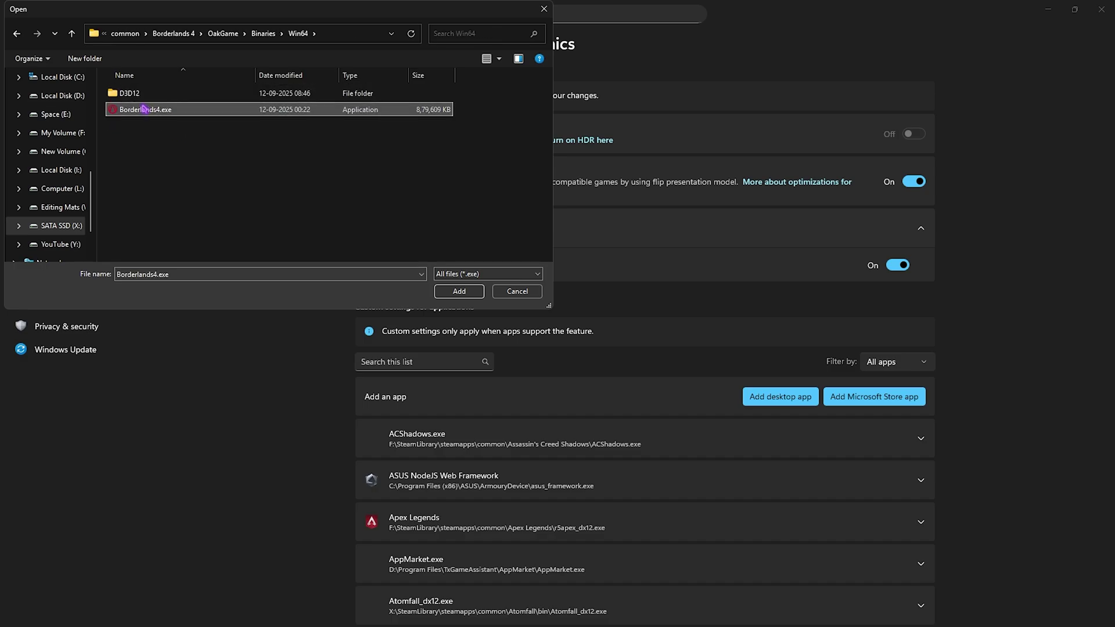
{"action": "left_click", "coordinate": [459, 291]}
Set the GPU preference of Borderlands 4 to High Performance (NVIDIA GeForce RTX 2070 SUPER).
{"action": "scroll", "coordinate": [622, 381], "scroll_direction": "down", "scroll_amount": 6}
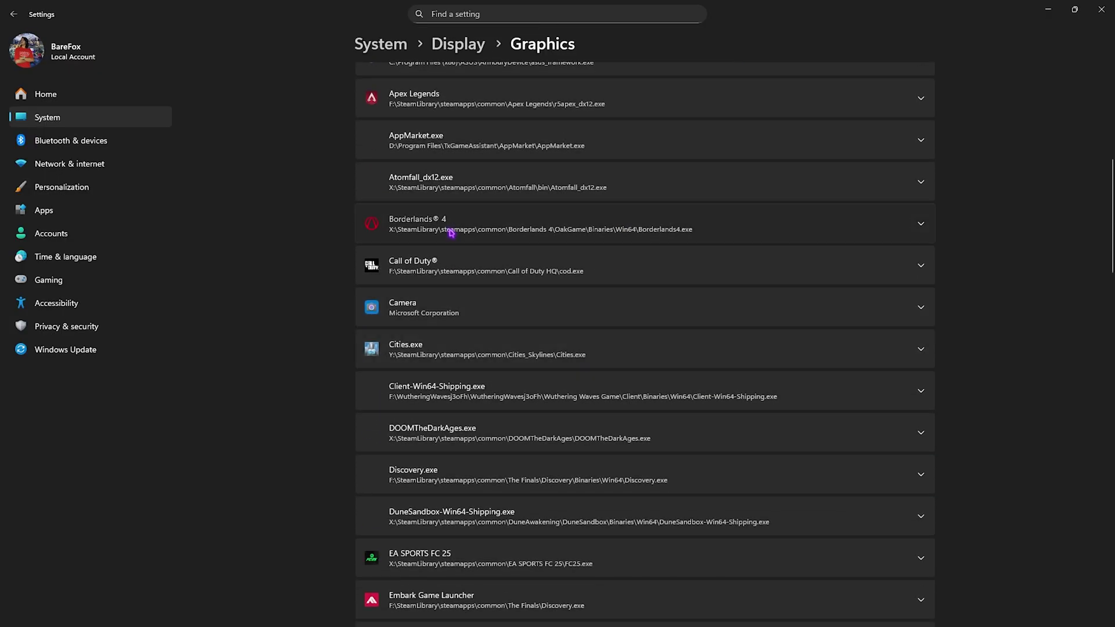
{"action": "left_click", "coordinate": [451, 232]}
{"action": "left_click", "coordinate": [824, 259]}
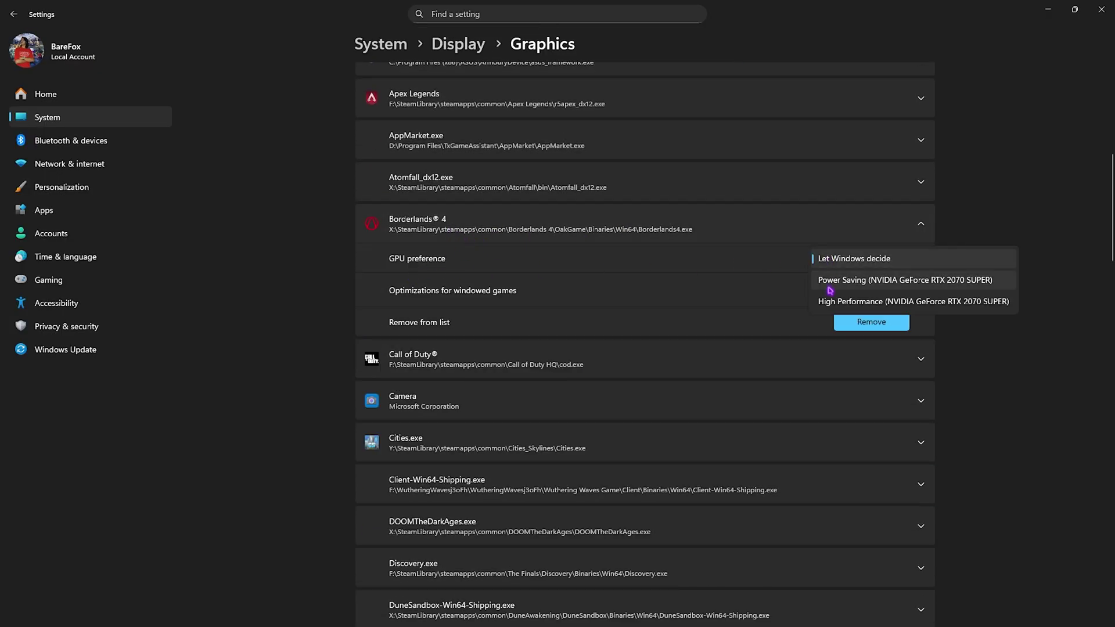
{"action": "left_click", "coordinate": [827, 302]}
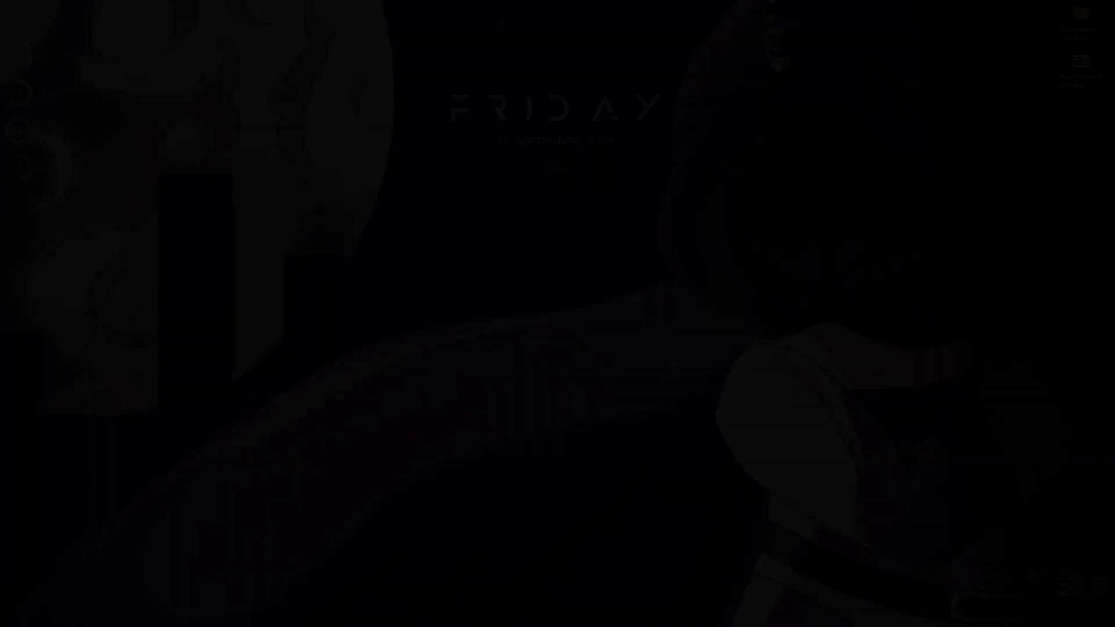
Switch to Steam, browse the local files of Borderlands 4 and go to its OakGame\Binaries\Win64 folder.
{"action": "key", "text": "super"}
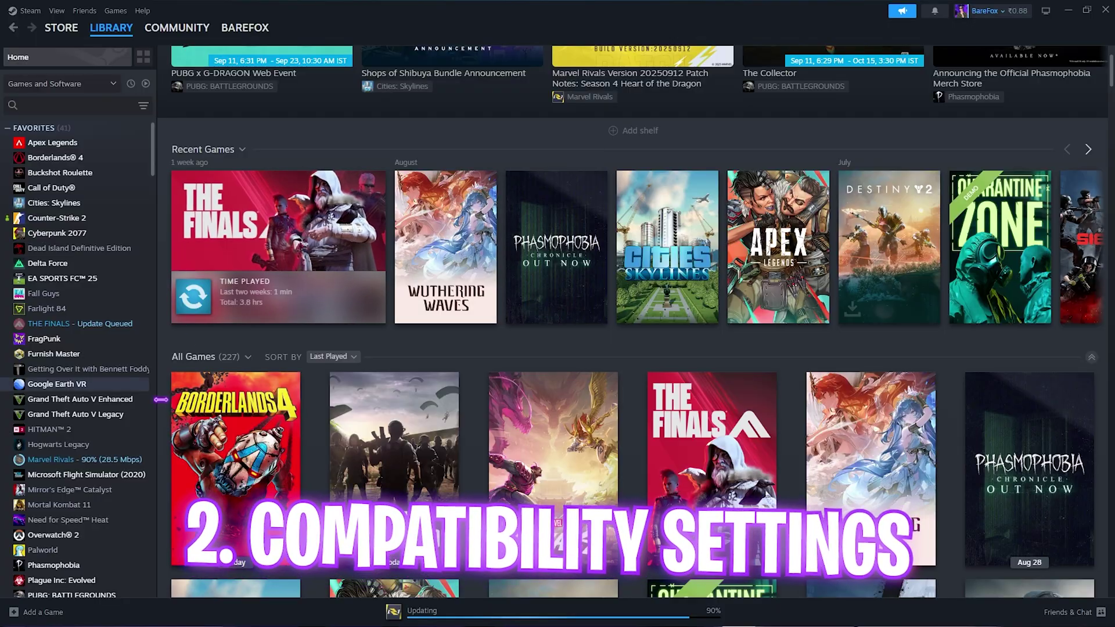
{"action": "right_click", "coordinate": [240, 437]}
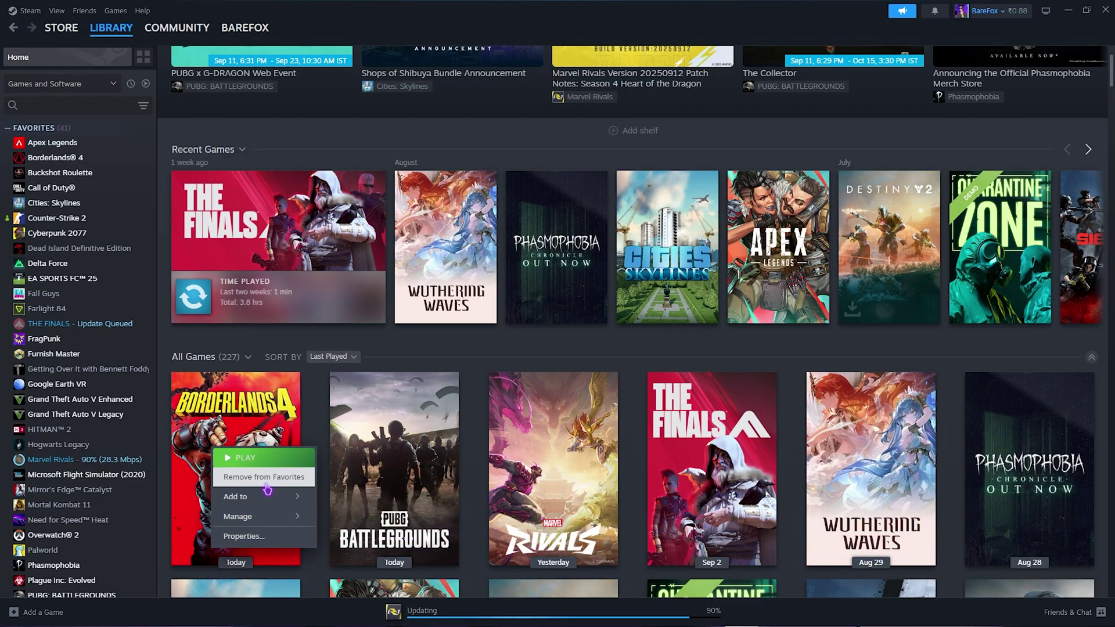
{"action": "mouse_move", "coordinate": [261, 516]}
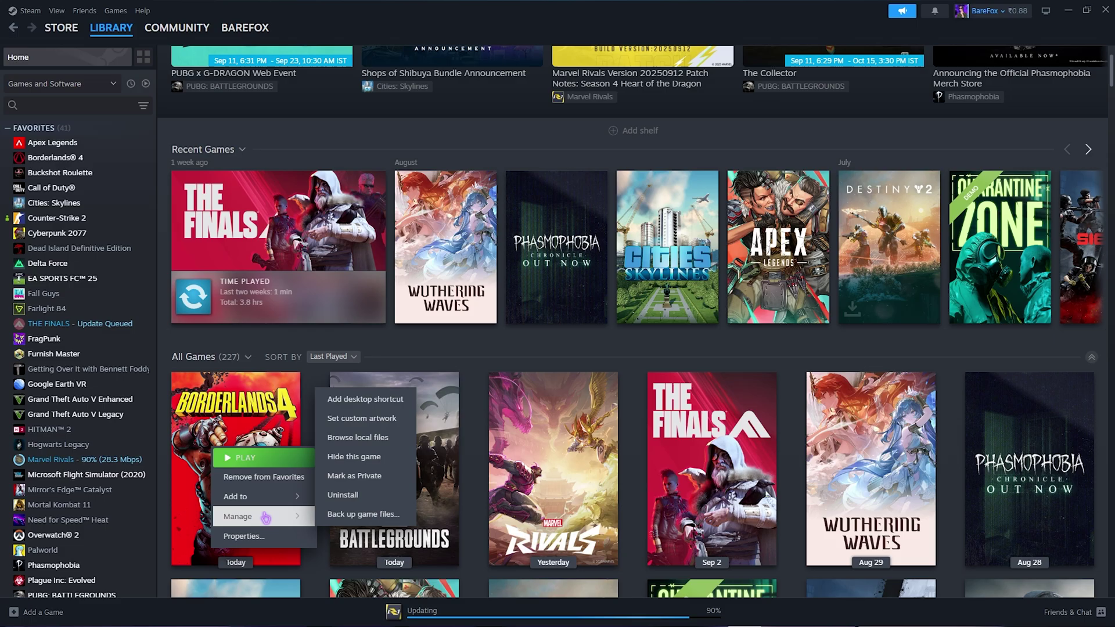
{"action": "left_click", "coordinate": [357, 437]}
{"action": "key", "text": "super+Up"}
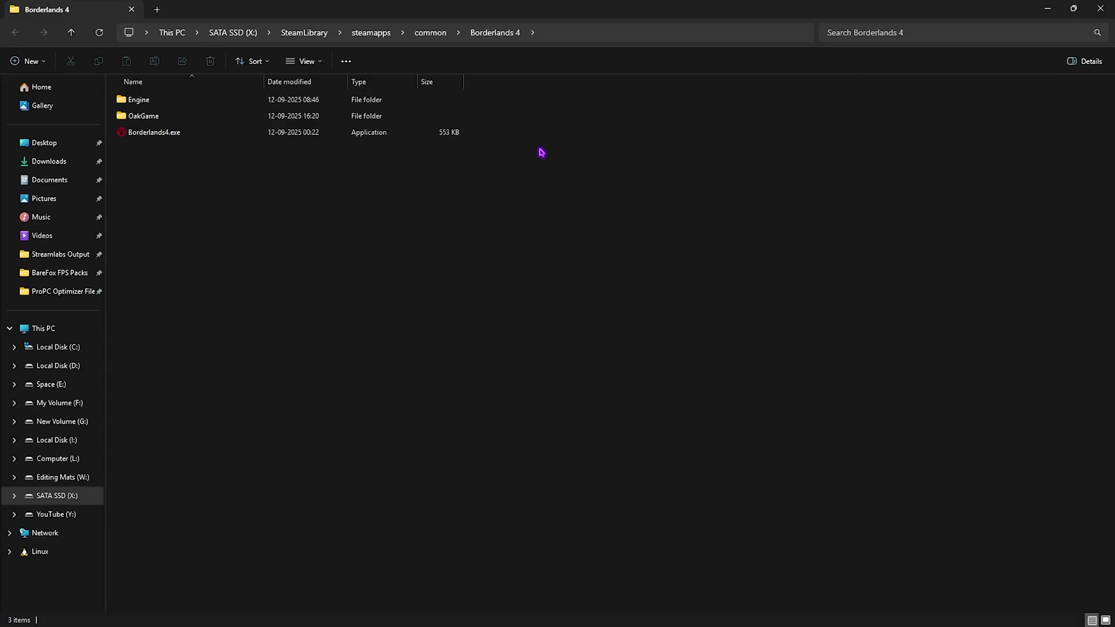
{"action": "double_click", "coordinate": [155, 118]}
{"action": "double_click", "coordinate": [159, 103]}
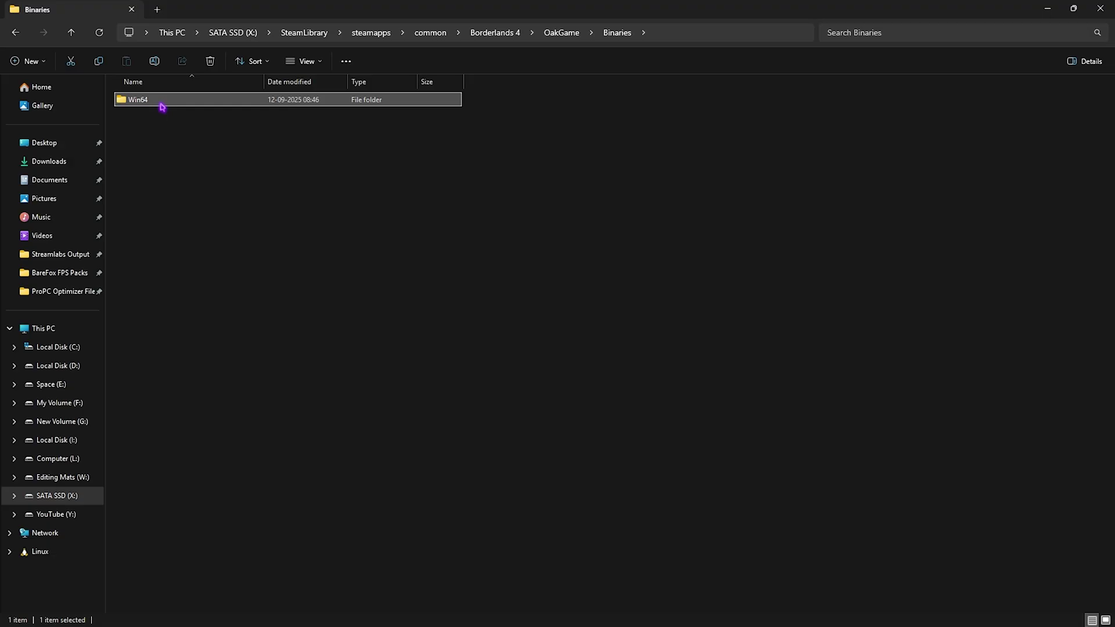
{"action": "double_click", "coordinate": [159, 103]}
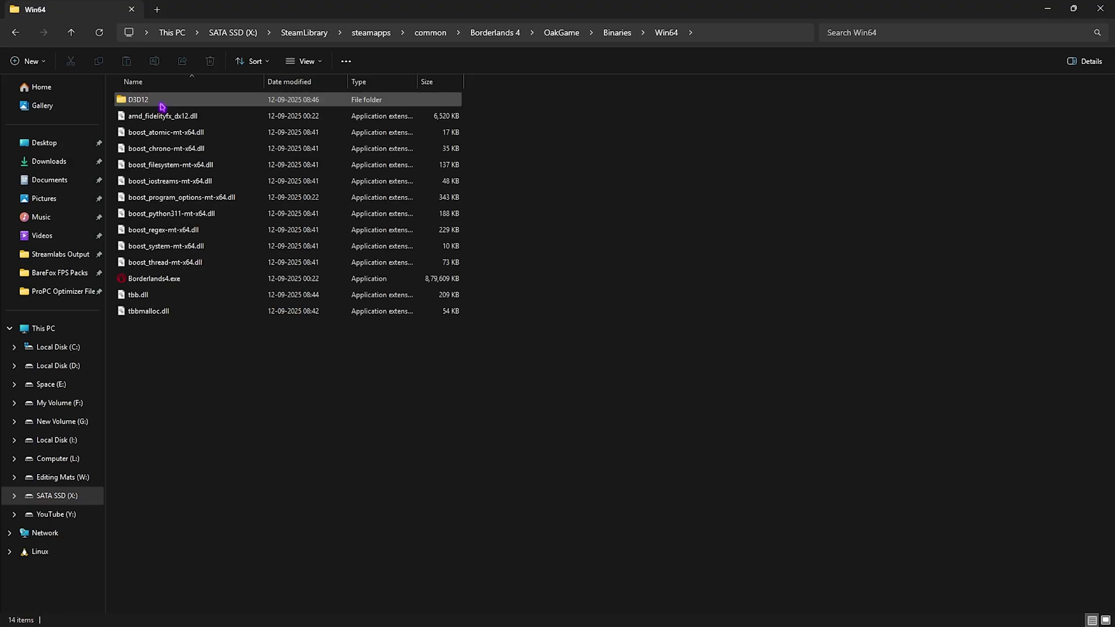
Disable fullscreen optimizations in the compatibility properties of Borderlands4.exe, confirm its high DPI settings, and apply the changes.
{"action": "right_click", "coordinate": [190, 285]}
{"action": "left_click", "coordinate": [232, 478]}
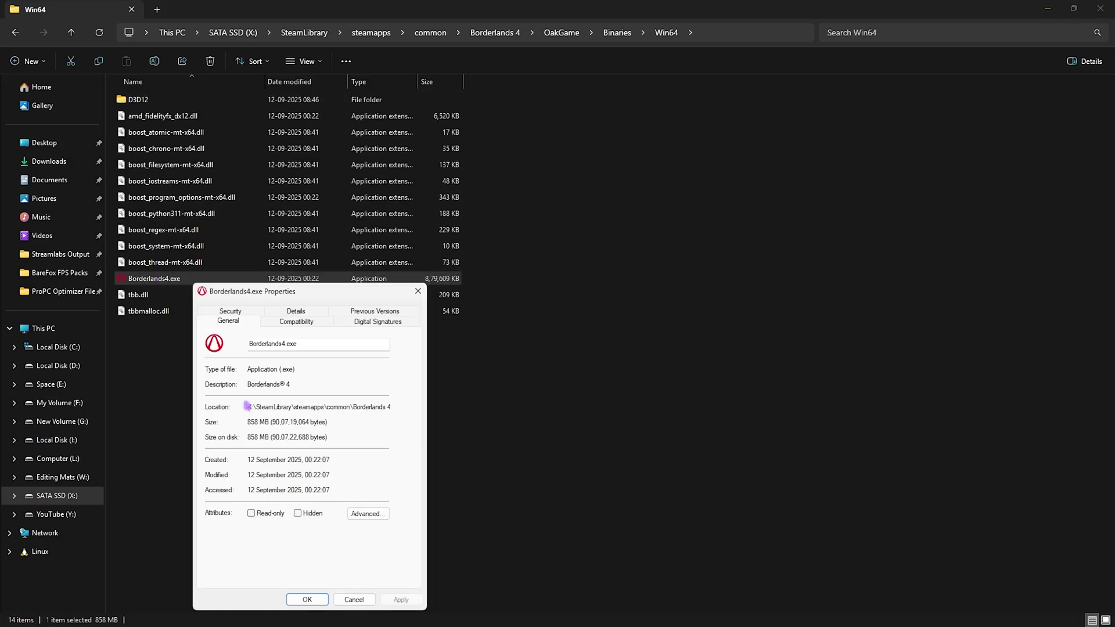
{"action": "left_click", "coordinate": [265, 81]}
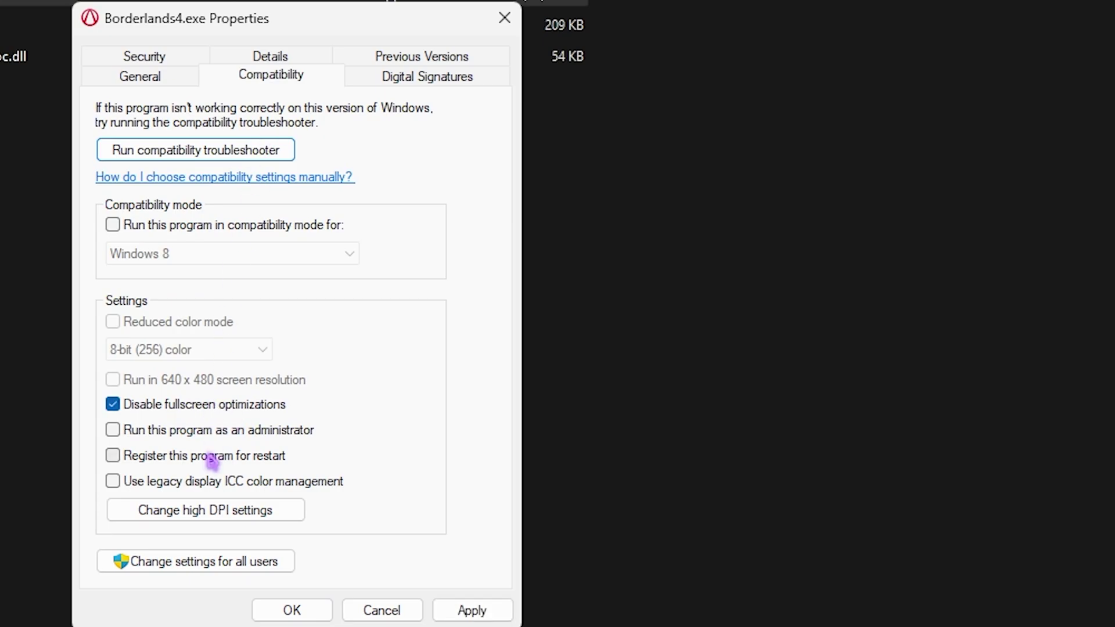
{"action": "left_click", "coordinate": [209, 511]}
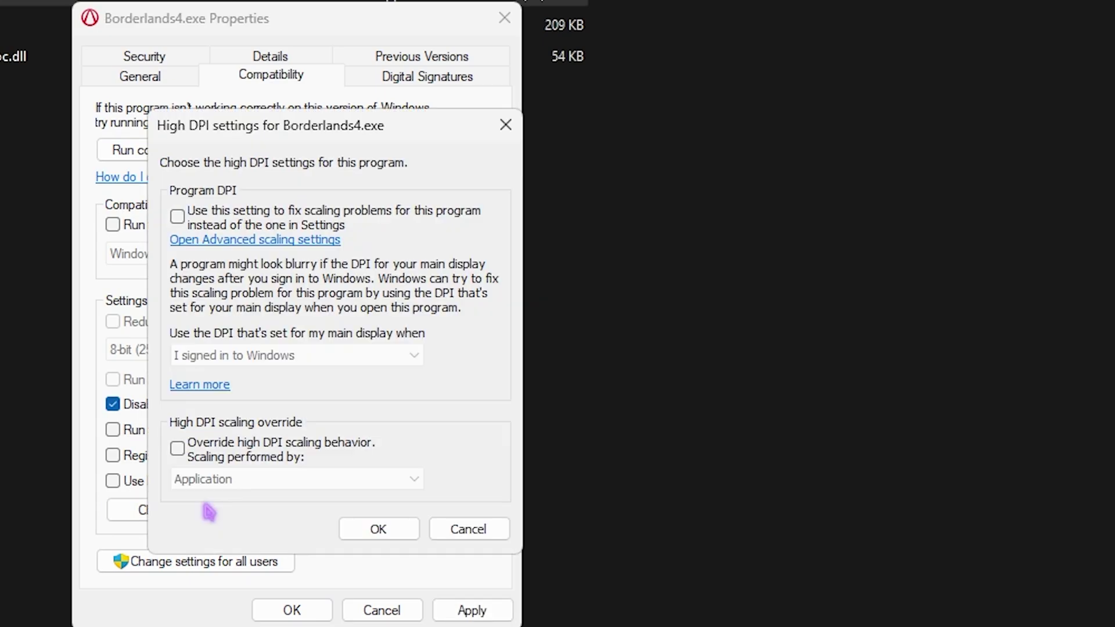
{"action": "left_click", "coordinate": [369, 529]}
{"action": "left_click", "coordinate": [477, 611]}
{"action": "left_click", "coordinate": [504, 19]}
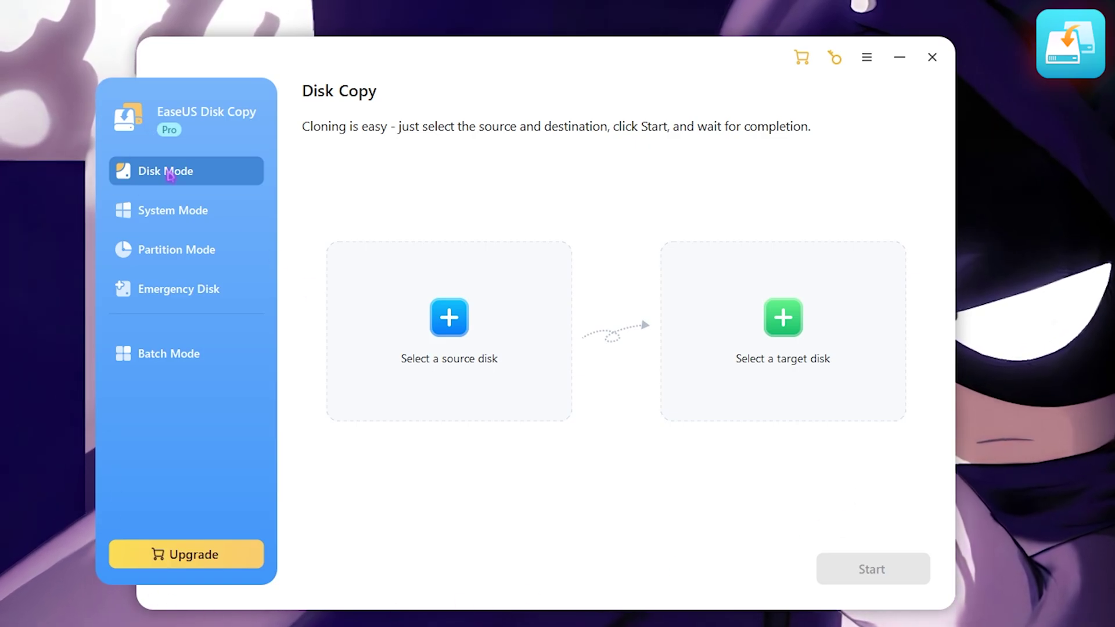
Switch to EaseUS Disk Copy and look through its System, Partition and Emergency Disk modes.
{"action": "left_click", "coordinate": [173, 212]}
{"action": "left_click", "coordinate": [172, 251]}
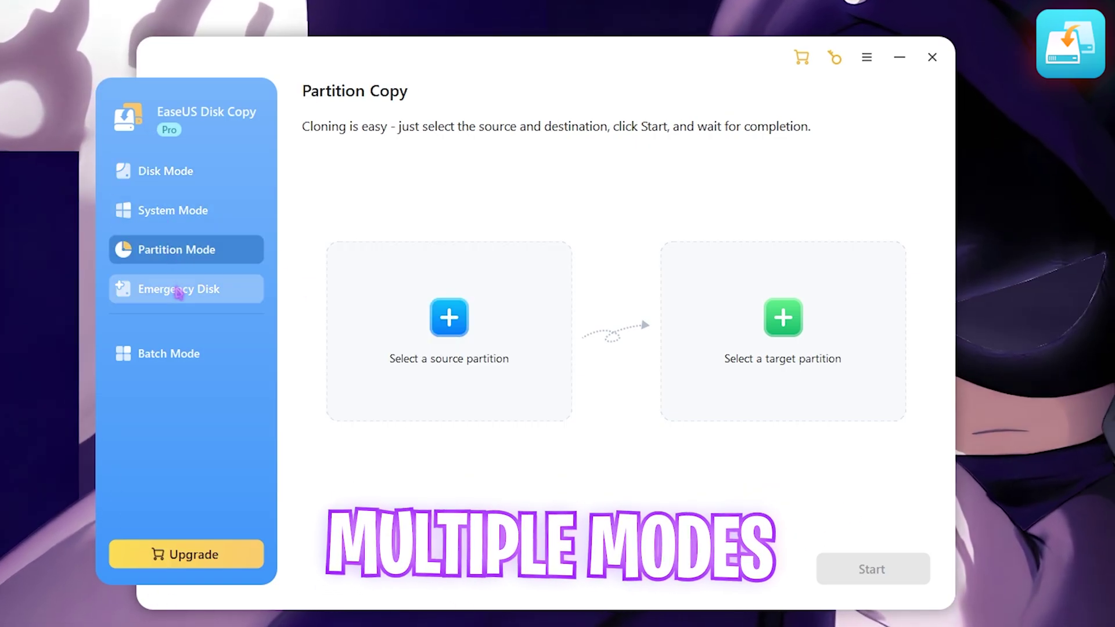
{"action": "left_click", "coordinate": [178, 291]}
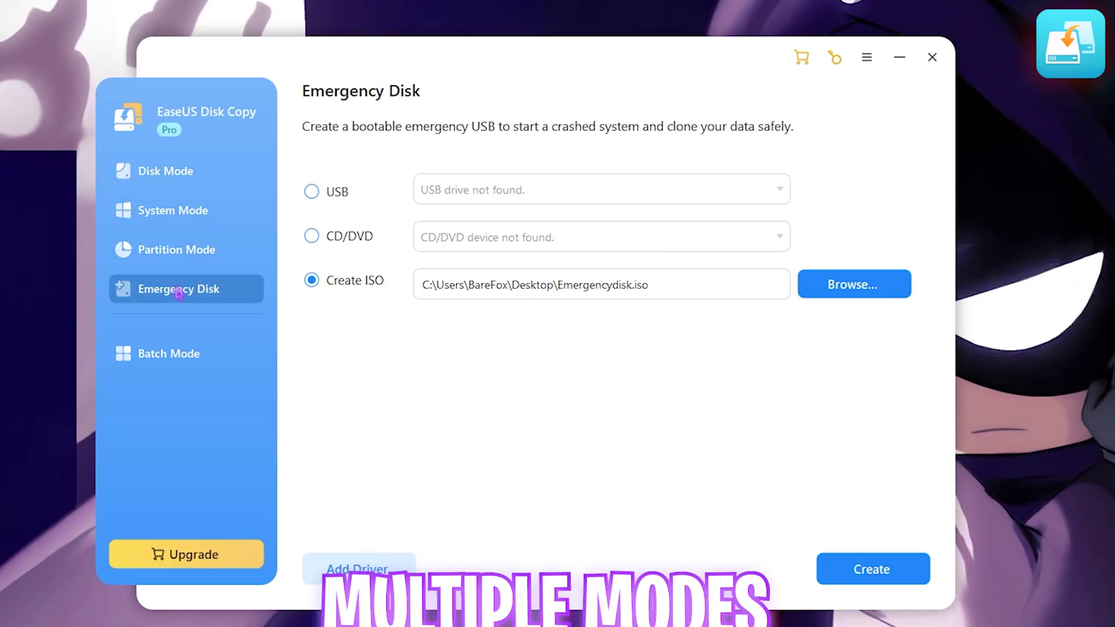
Set up a system migration of Windows 11 with Disk 1 (X:) as the target disk and continue.
{"action": "left_click", "coordinate": [174, 219]}
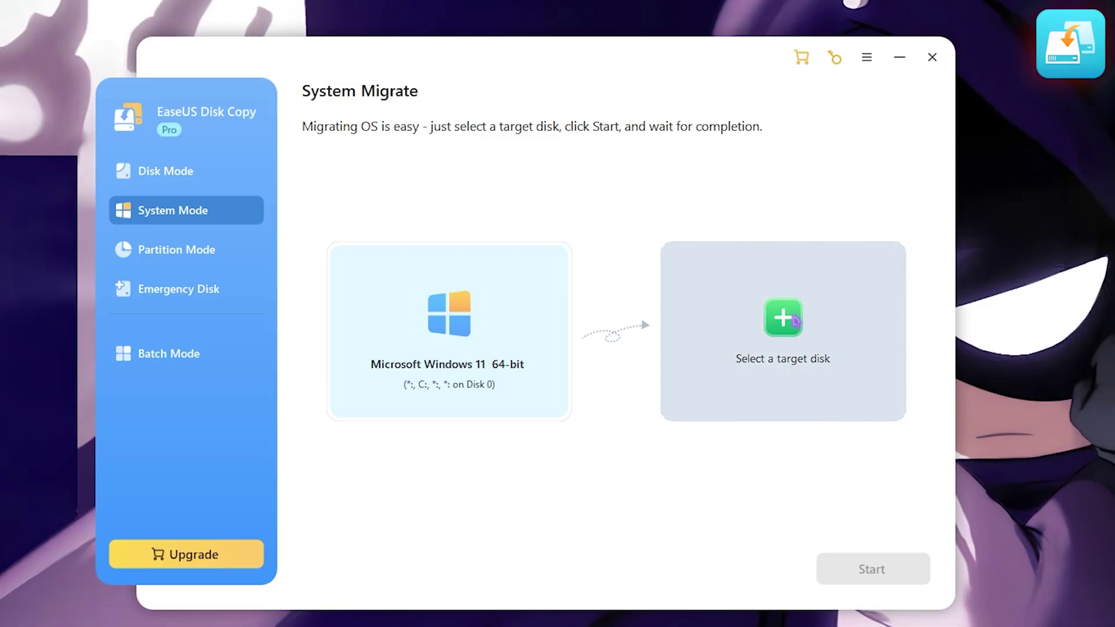
{"action": "left_click", "coordinate": [722, 269]}
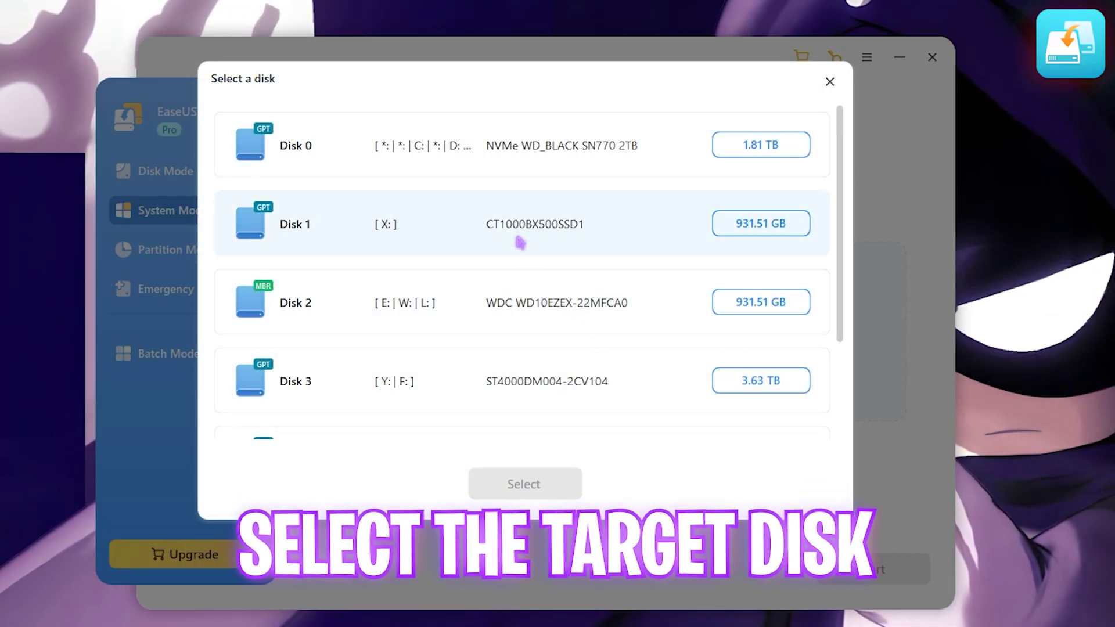
{"action": "left_click", "coordinate": [597, 232]}
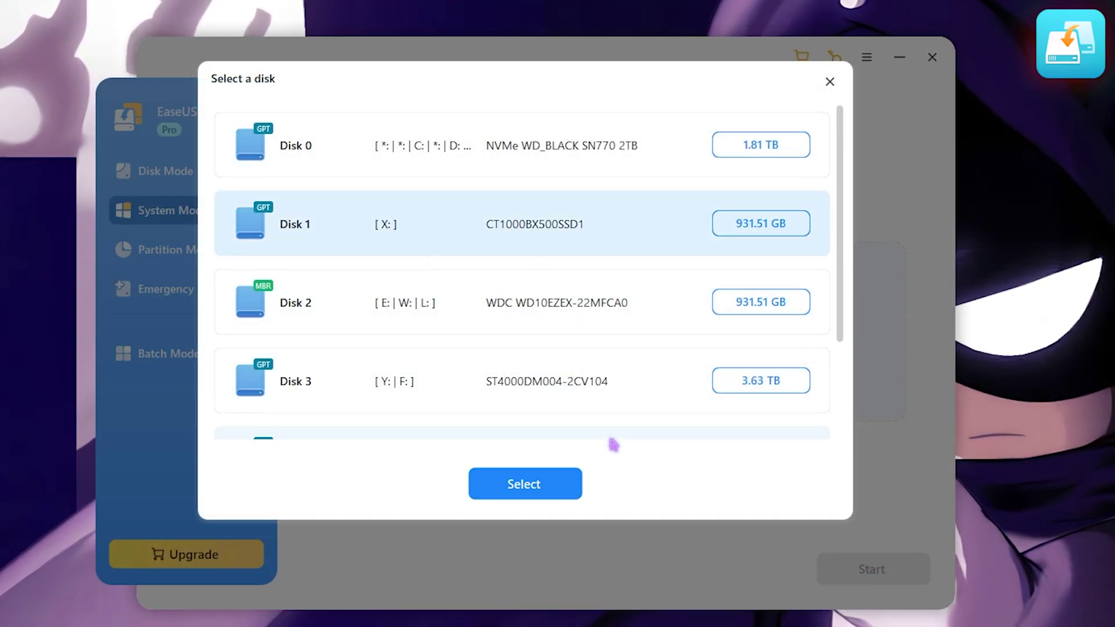
{"action": "left_click", "coordinate": [540, 496]}
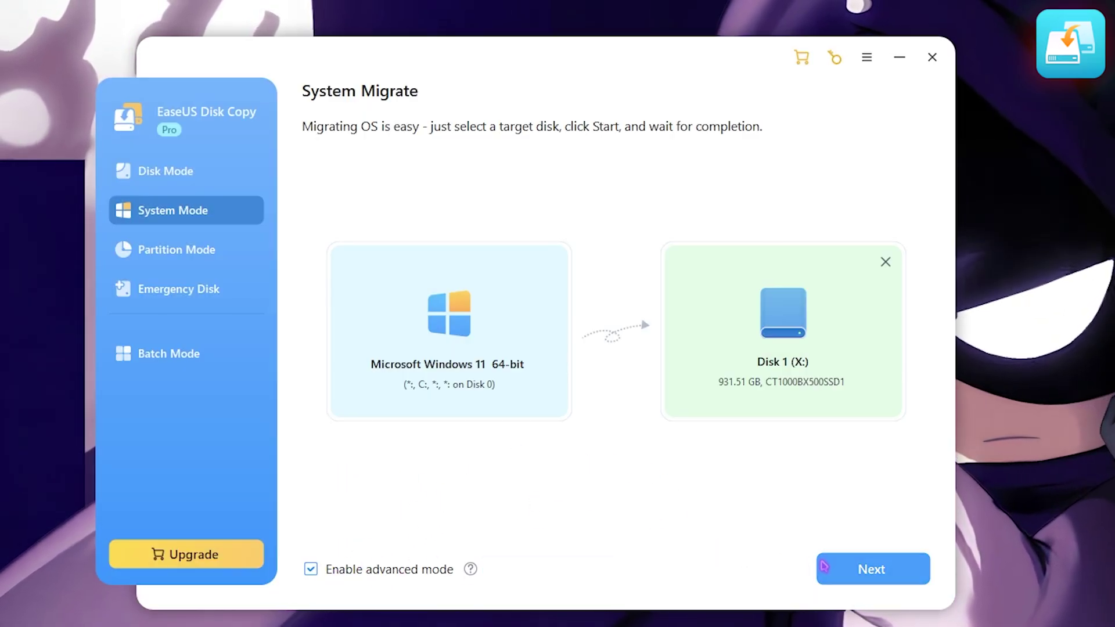
{"action": "left_click", "coordinate": [889, 586]}
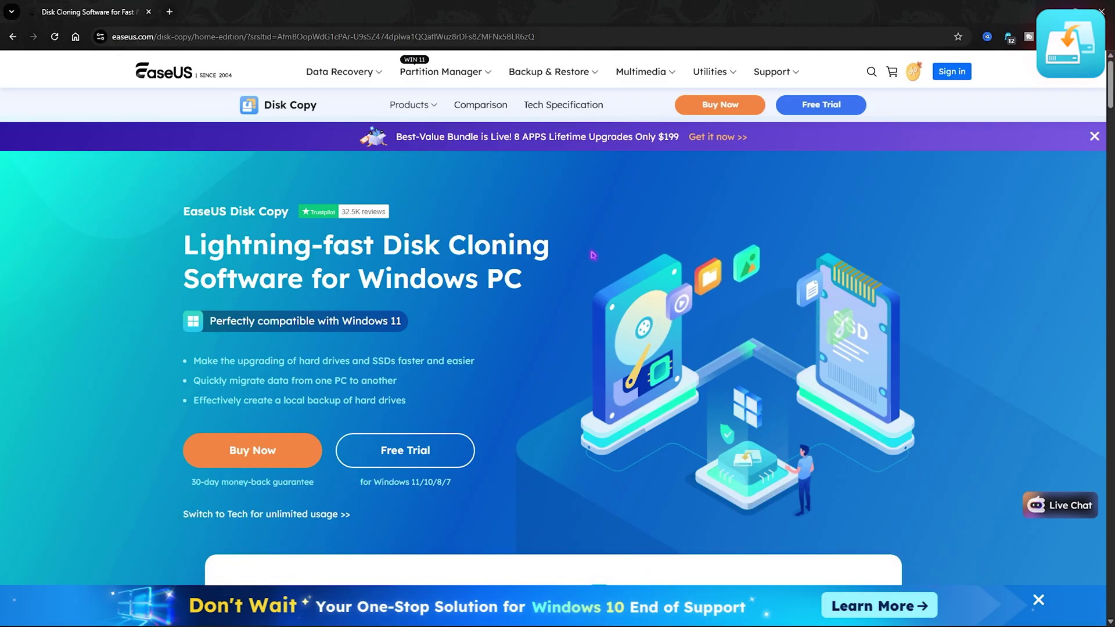
Look through the EaseUS Disk Copy product page in the browser for its main features.
{"action": "scroll", "coordinate": [593, 255], "scroll_direction": "down", "scroll_amount": 10}
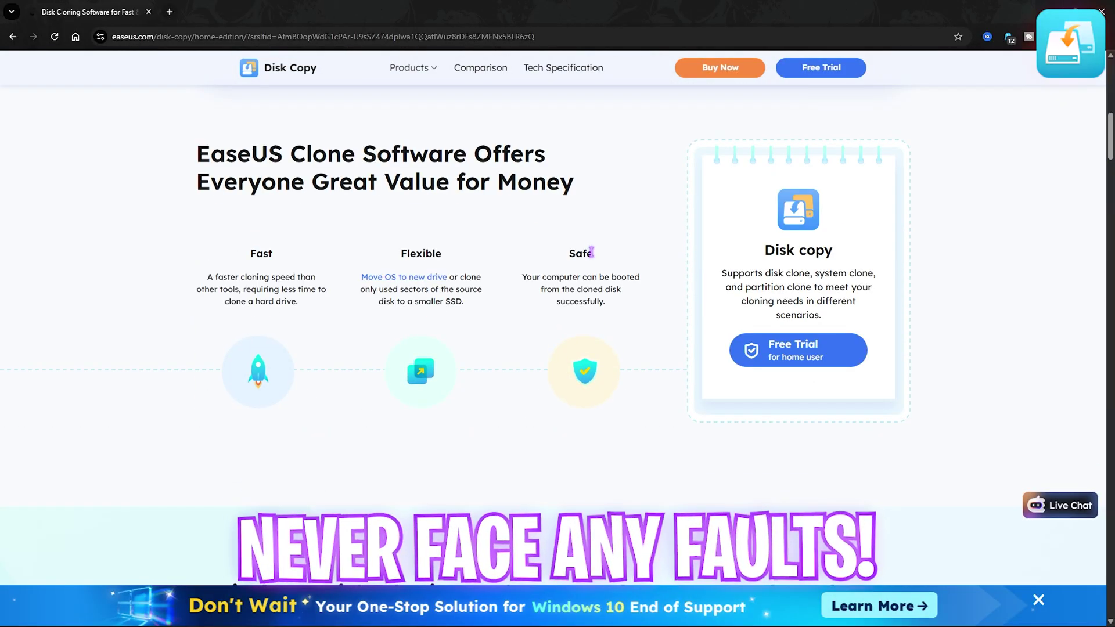
Read the disk cloning use cases further down the EaseUS Disk Copy page and return to the page start.
{"action": "scroll", "coordinate": [591, 252], "scroll_direction": "down", "scroll_amount": 10}
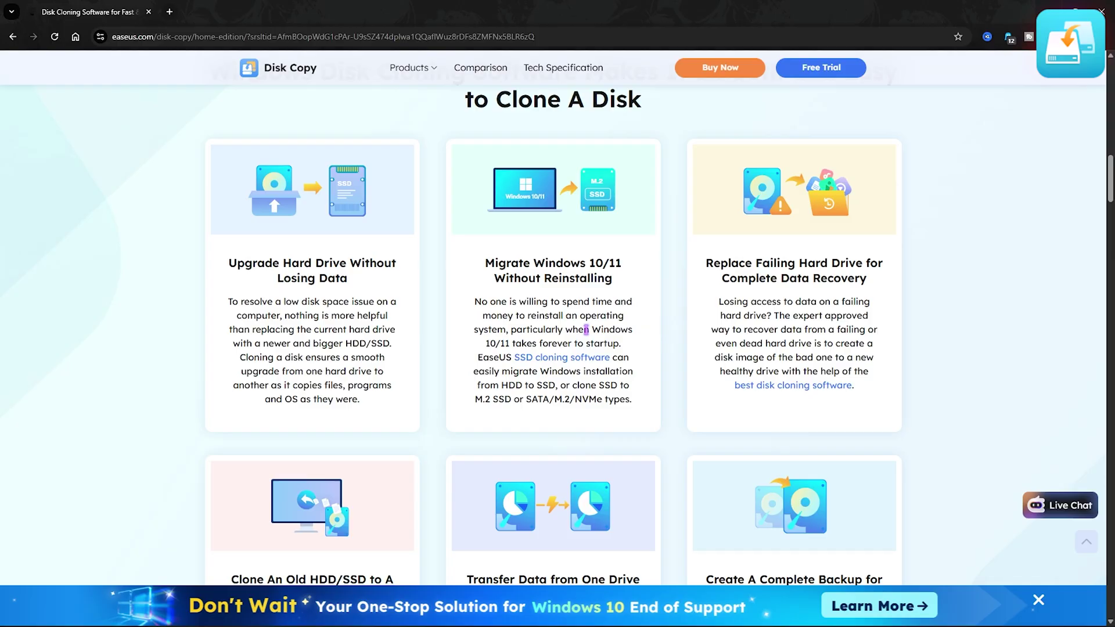
{"action": "key", "text": "Home"}
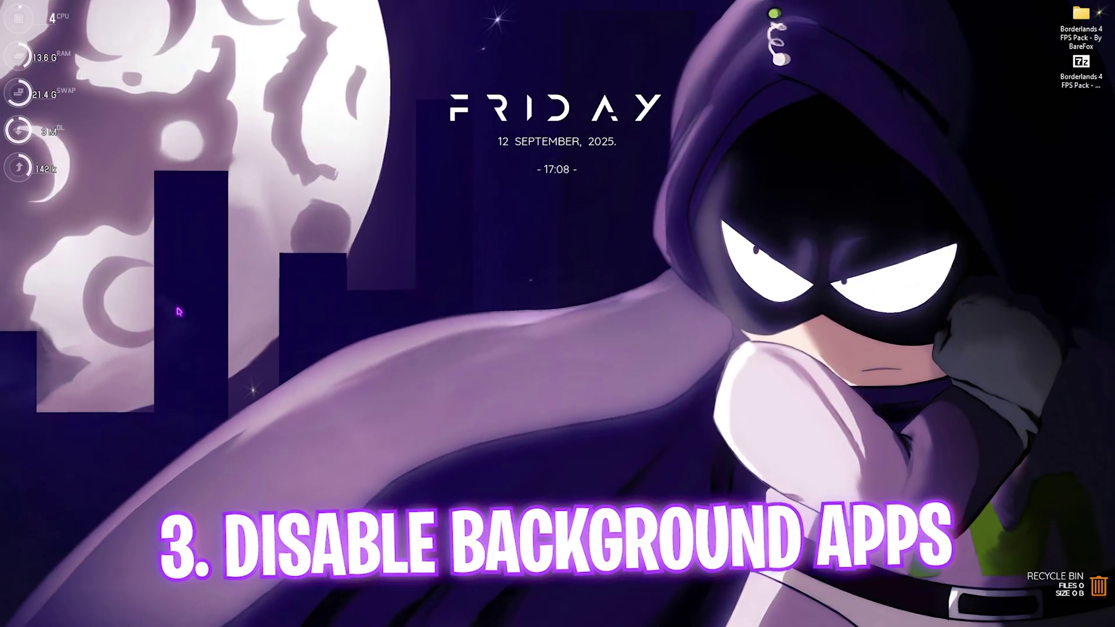
Open the Local Group Policy Editor and widen its tree pane so the folder names are readable.
{"action": "key", "text": "super"}
{"action": "type", "text": "edit group policy"}
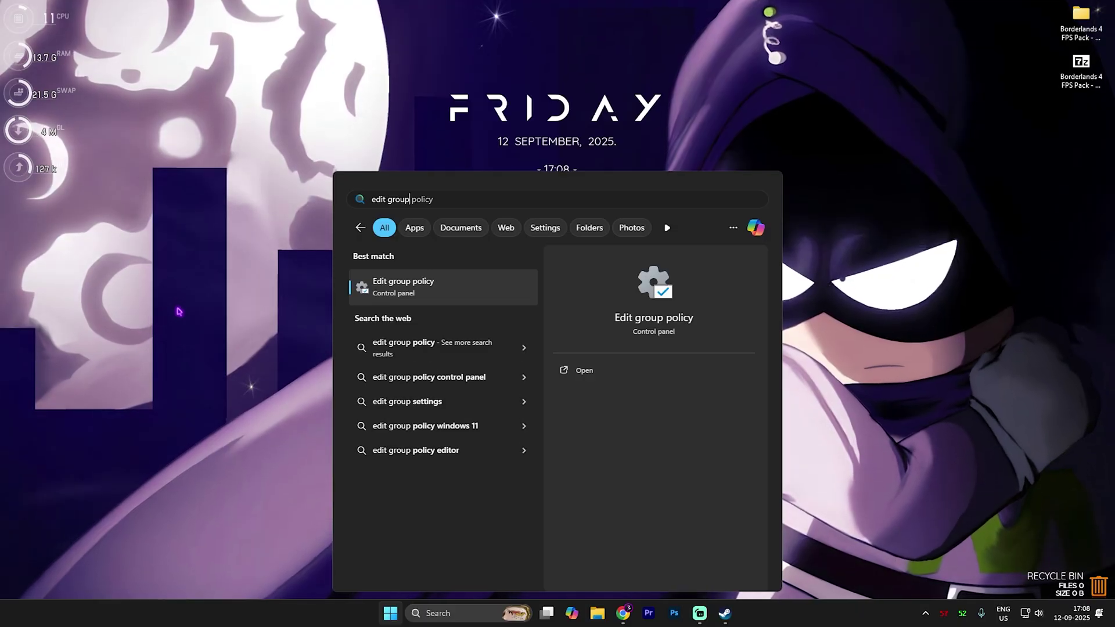
{"action": "key", "text": "Return"}
{"action": "left_click", "coordinate": [491, 98]}
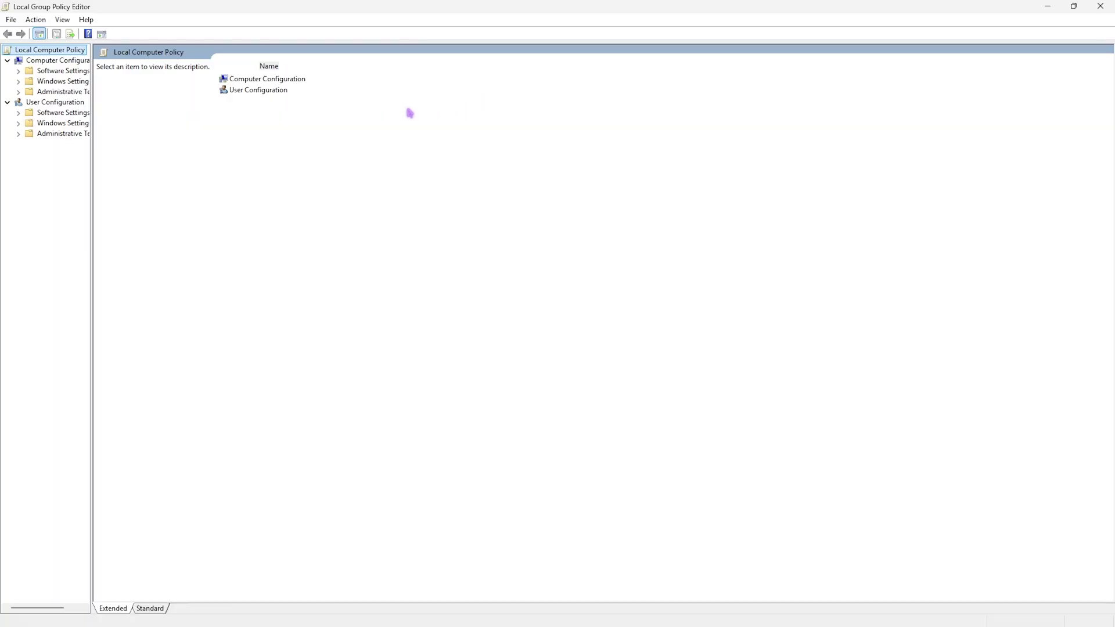
{"action": "left_click_drag", "start_coordinate": [90, 146], "coordinate": [125, 148]}
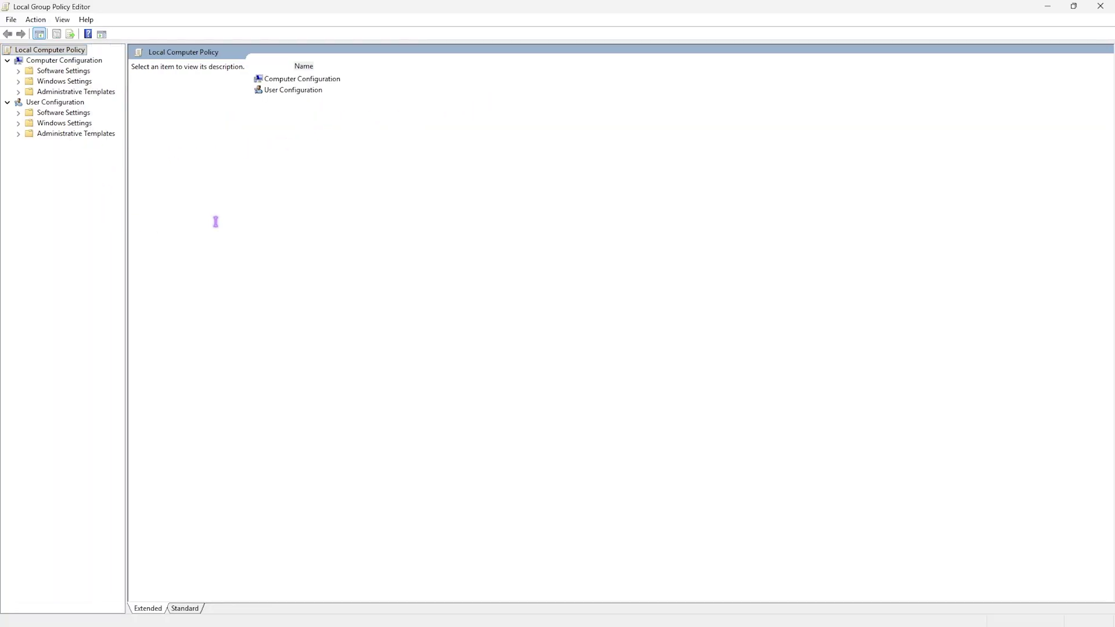
Open the App Privacy policies in Computer Configuration under Administrative Templates, Windows Components.
{"action": "double_click", "coordinate": [289, 79]}
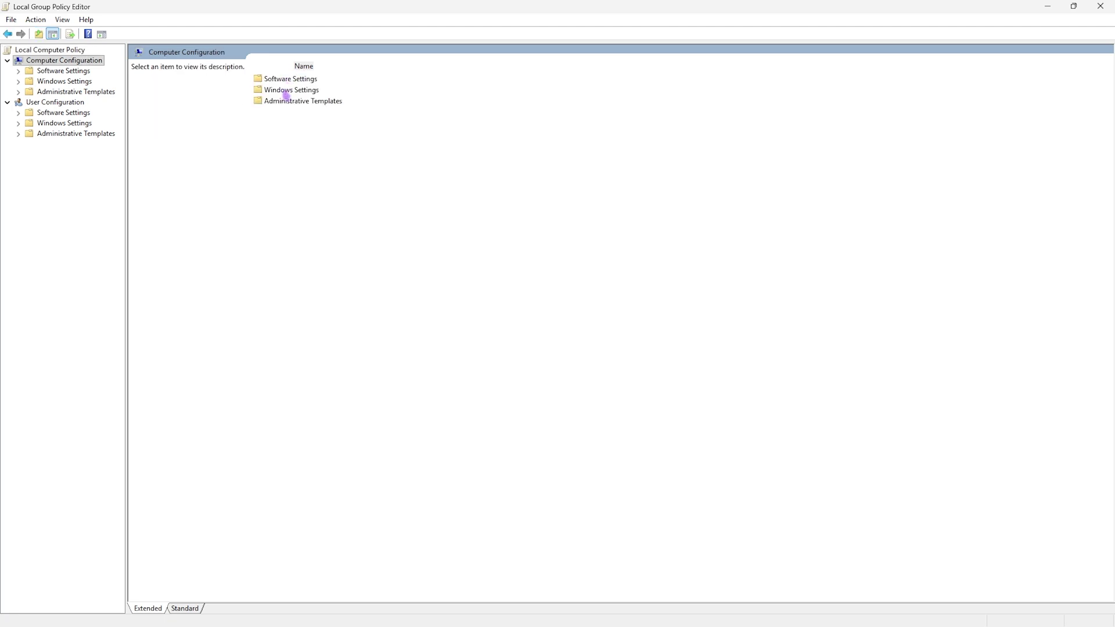
{"action": "double_click", "coordinate": [283, 101]}
{"action": "double_click", "coordinate": [285, 157]}
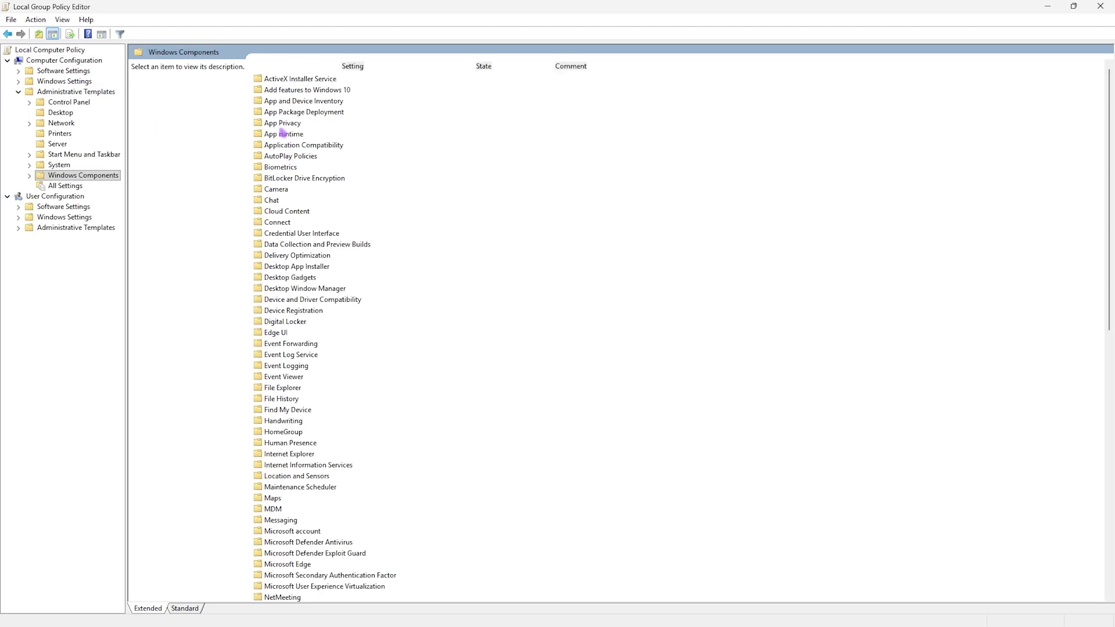
{"action": "double_click", "coordinate": [285, 123]}
Open the policy "Let Windows apps run in the background", choose Force Deny as the default for all apps, and close it.
{"action": "left_click", "coordinate": [306, 345]}
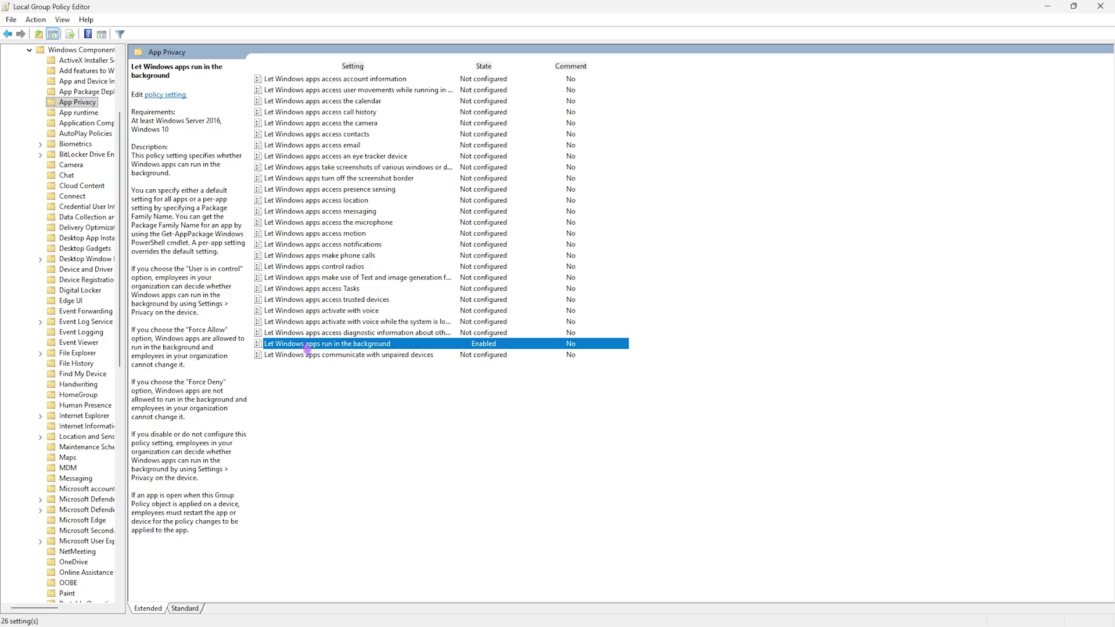
{"action": "double_click", "coordinate": [339, 344]}
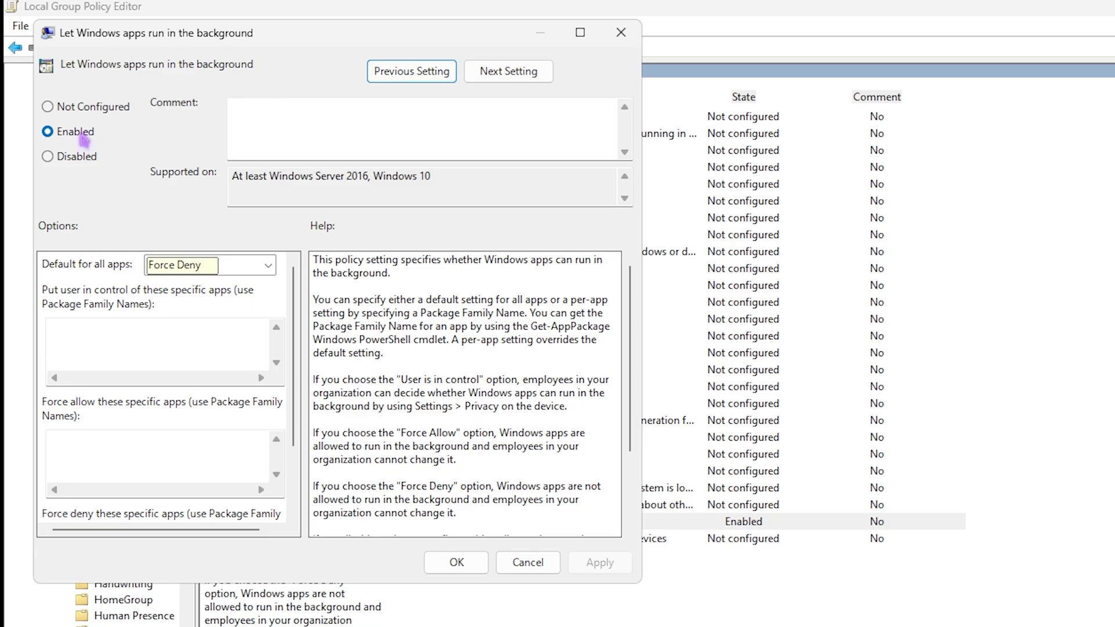
{"action": "left_click", "coordinate": [209, 265]}
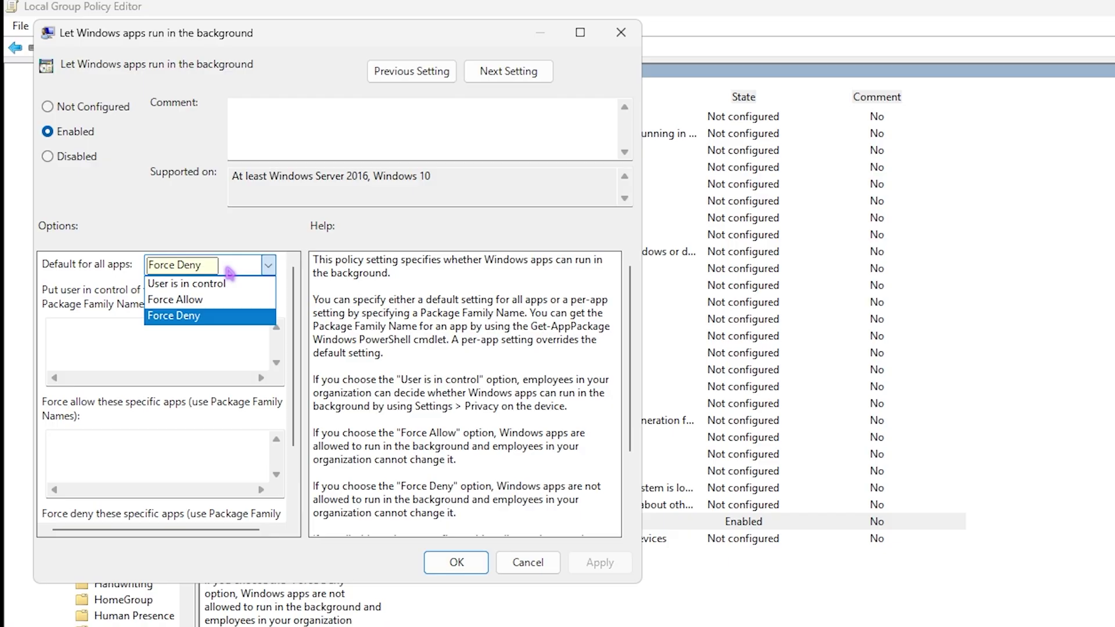
{"action": "left_click", "coordinate": [214, 317]}
{"action": "left_click", "coordinate": [620, 33]}
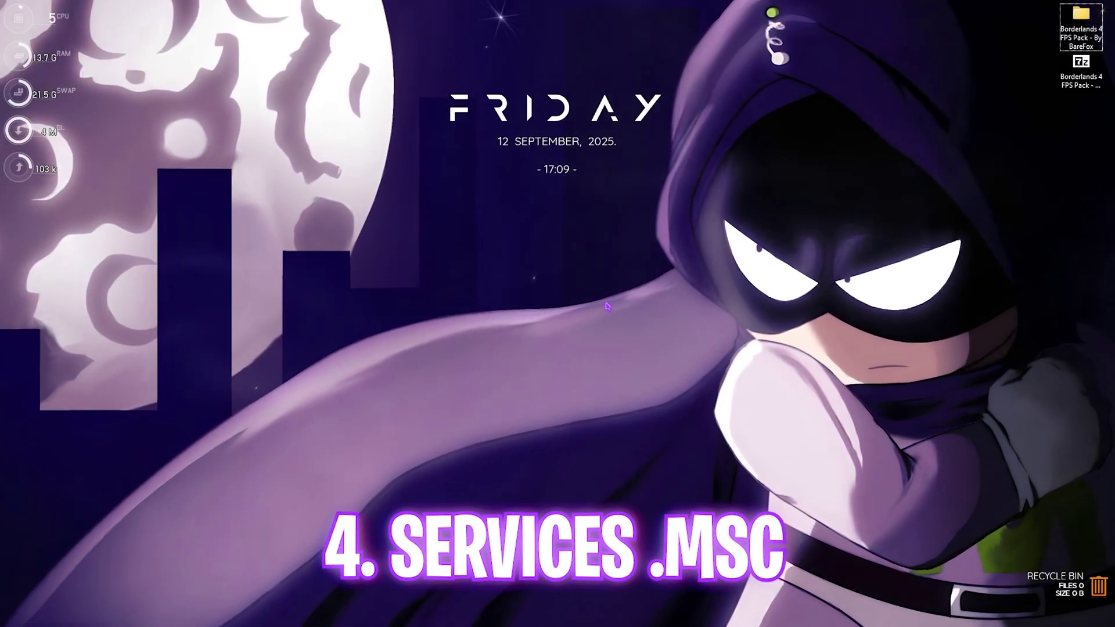
Open the Windows Services console by running services.msc.
{"action": "key", "text": "super+r"}
{"action": "type", "text": "serv"}
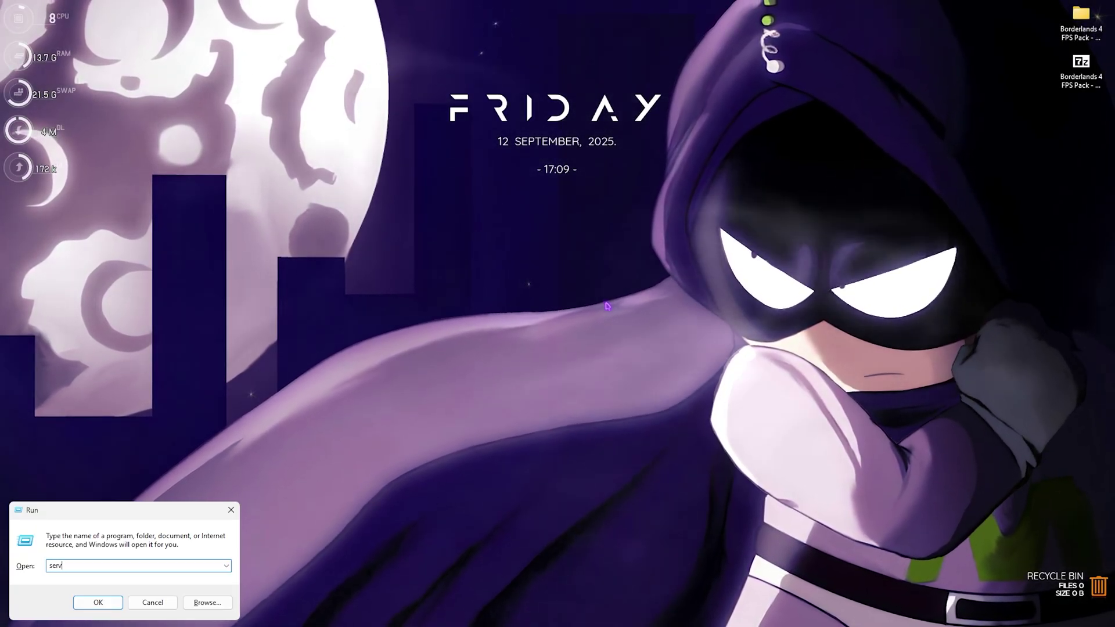
{"action": "type", "text": "ices.msc"}
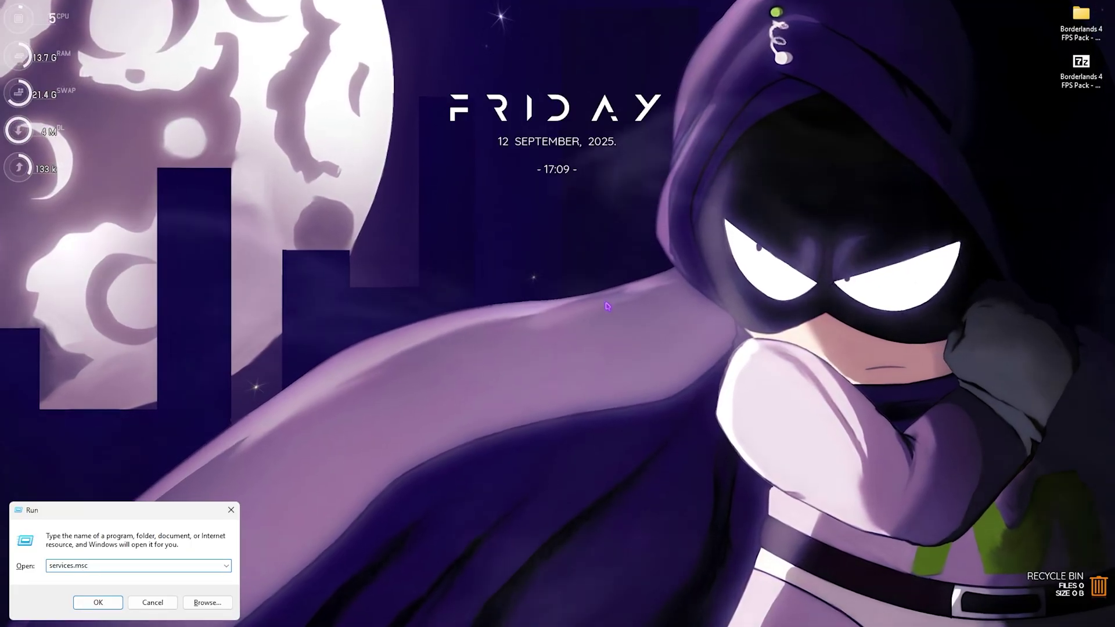
{"action": "key", "text": "Return"}
Find the SysMain service, check the startup type in its properties, and close the dialog.
{"action": "left_click", "coordinate": [253, 126]}
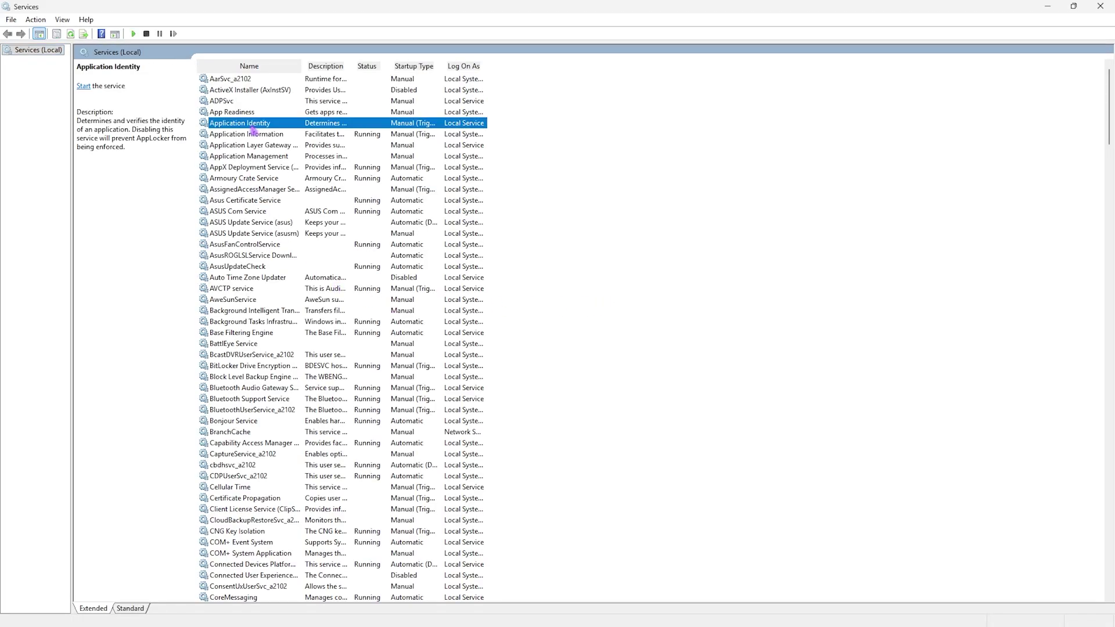
{"action": "key", "text": "s"}
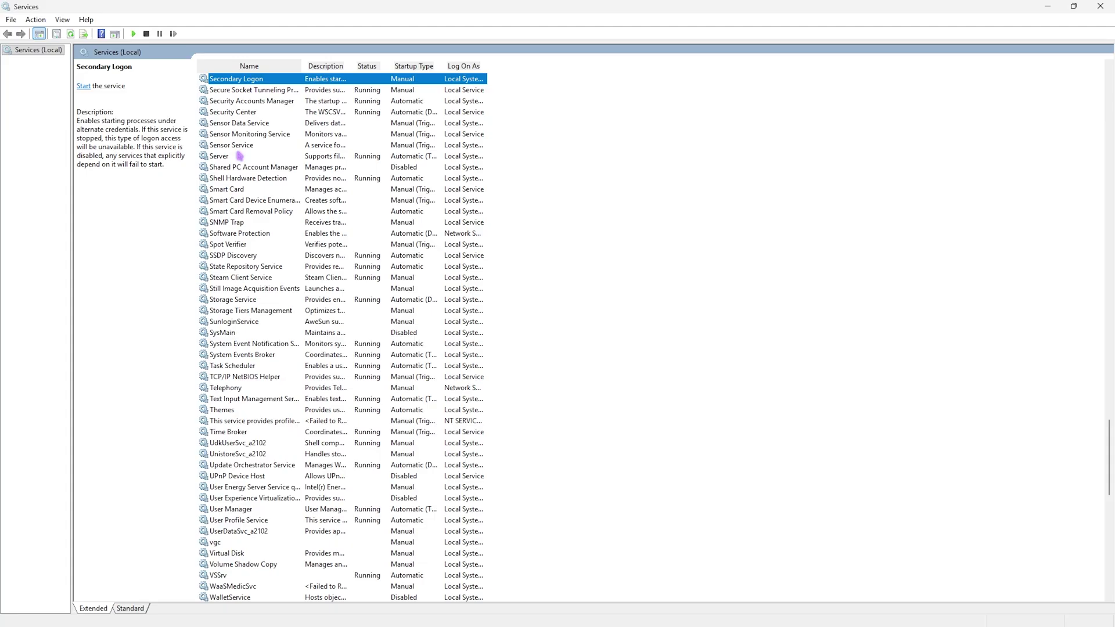
{"action": "double_click", "coordinate": [231, 334]}
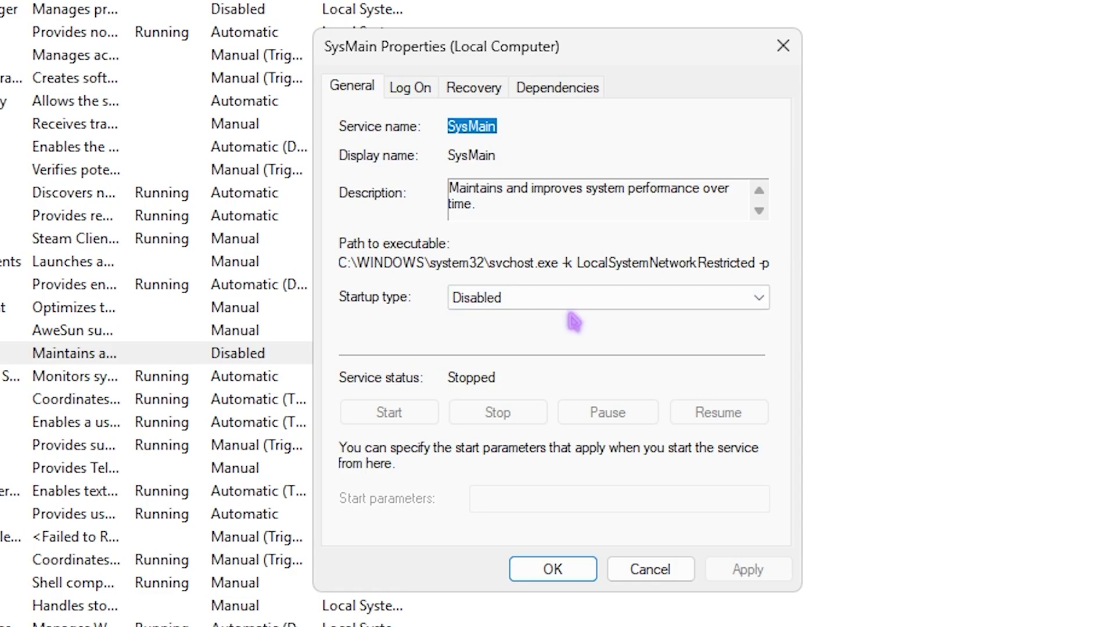
{"action": "left_click", "coordinate": [578, 574]}
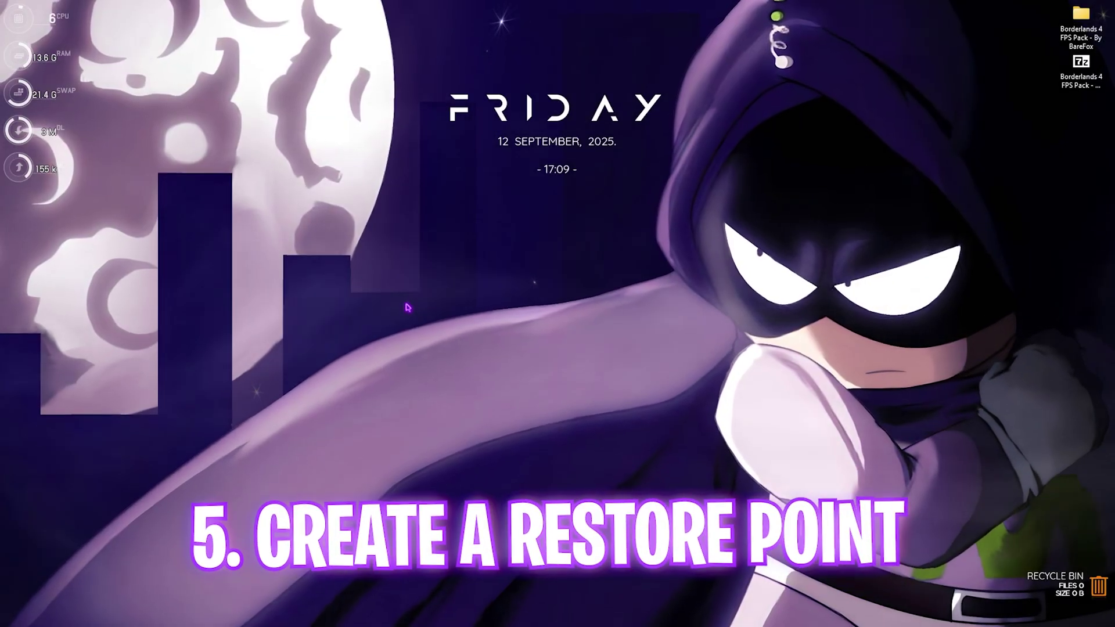
Open the System Protection settings and select the system drive, Local Disk (C:).
{"action": "key", "text": "super"}
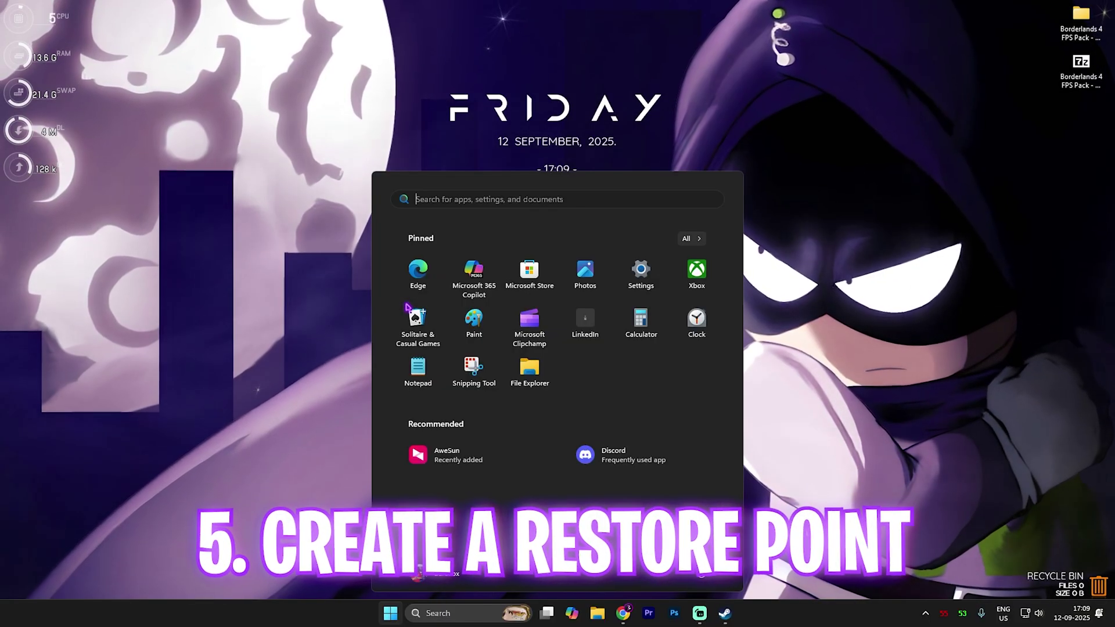
{"action": "type", "text": "create a restore point"}
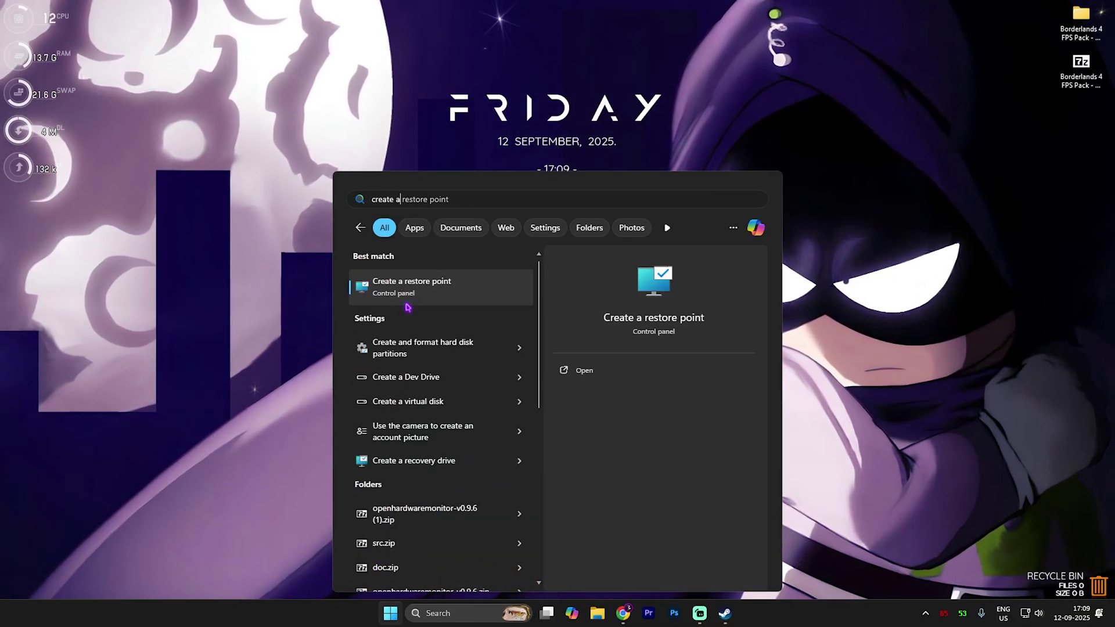
{"action": "key", "text": "Return"}
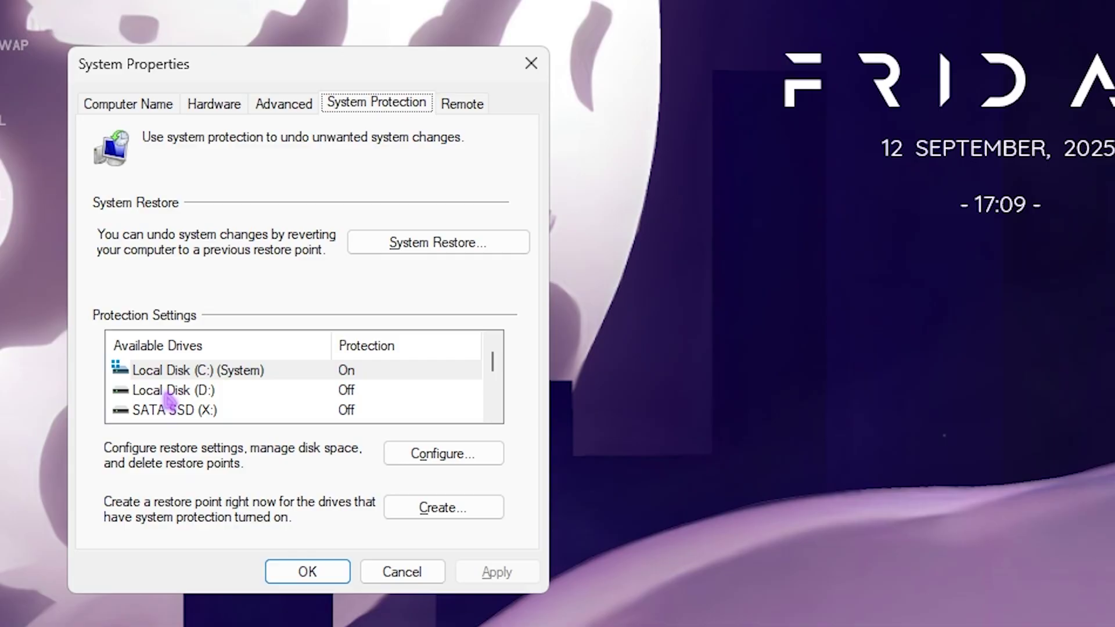
{"action": "left_click", "coordinate": [203, 372]}
Create a restore point described as "Borderland" and close System Properties.
{"action": "left_click", "coordinate": [439, 509]}
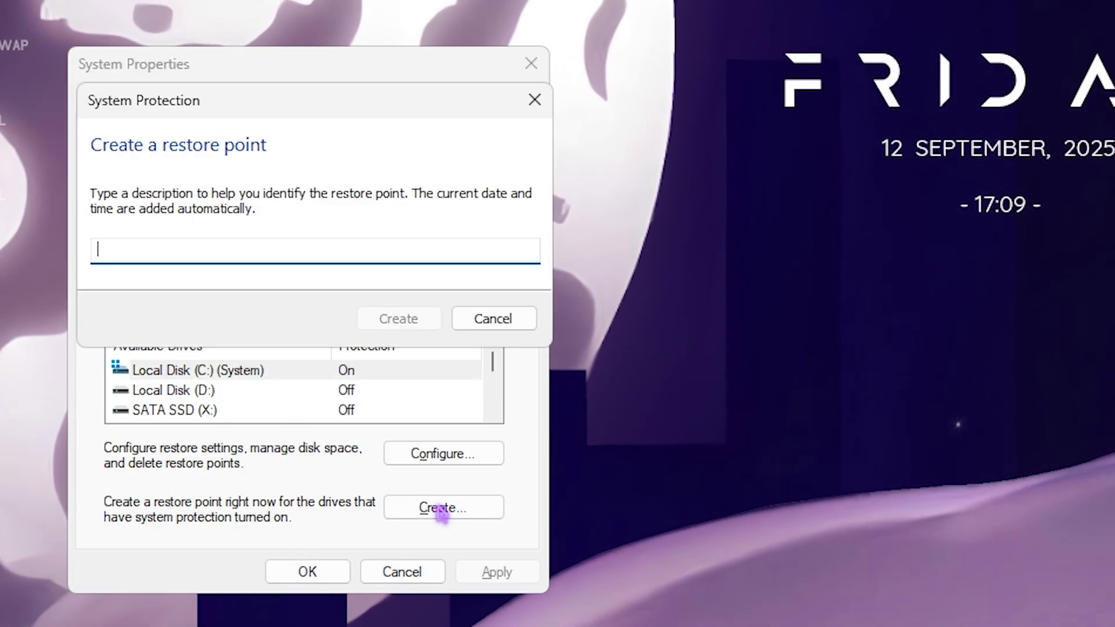
{"action": "type", "text": "Borderland"}
{"action": "key", "text": "Return"}
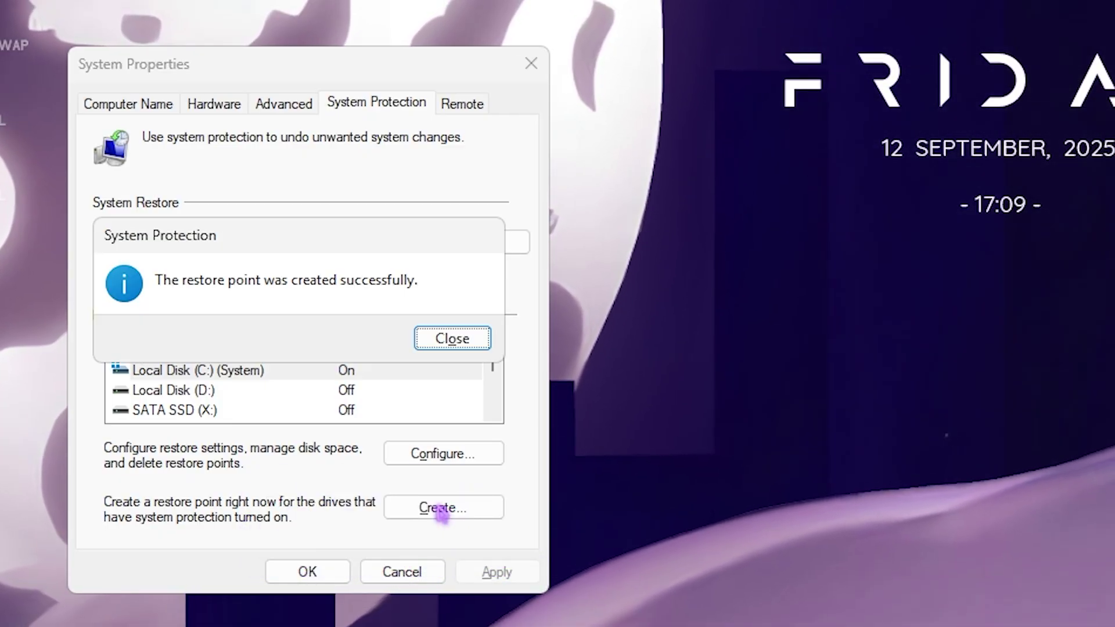
{"action": "left_click", "coordinate": [444, 337]}
{"action": "left_click", "coordinate": [530, 64]}
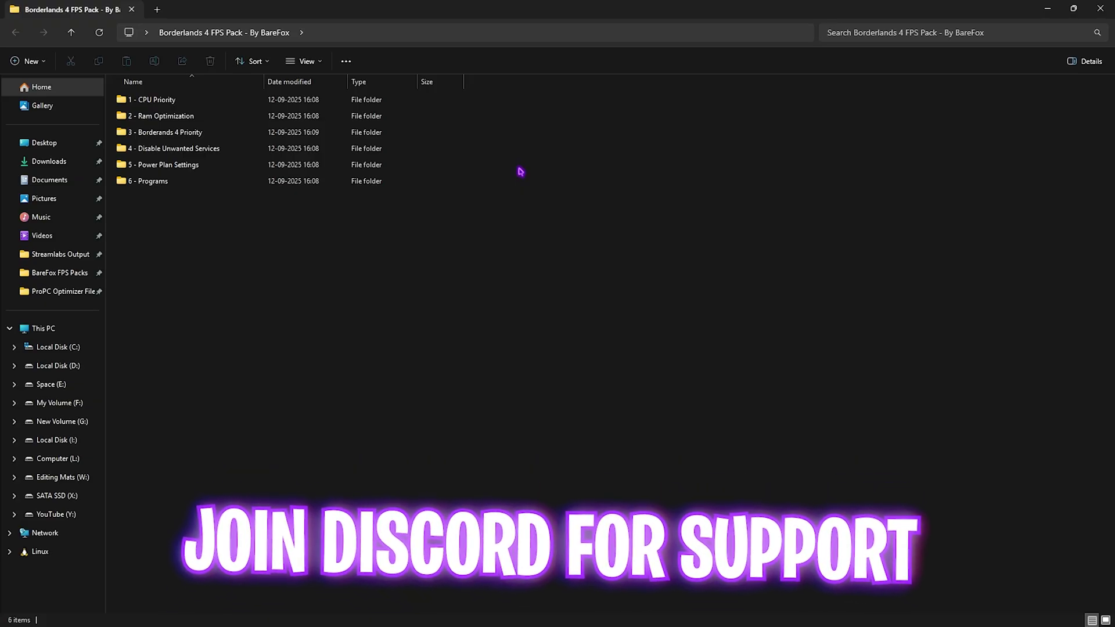
Look through the AMD and INTEL subfolders of "1 - CPU Priority" for their registry files, and return to the FPS pack folder.
{"action": "double_click", "coordinate": [169, 103]}
{"action": "double_click", "coordinate": [171, 106]}
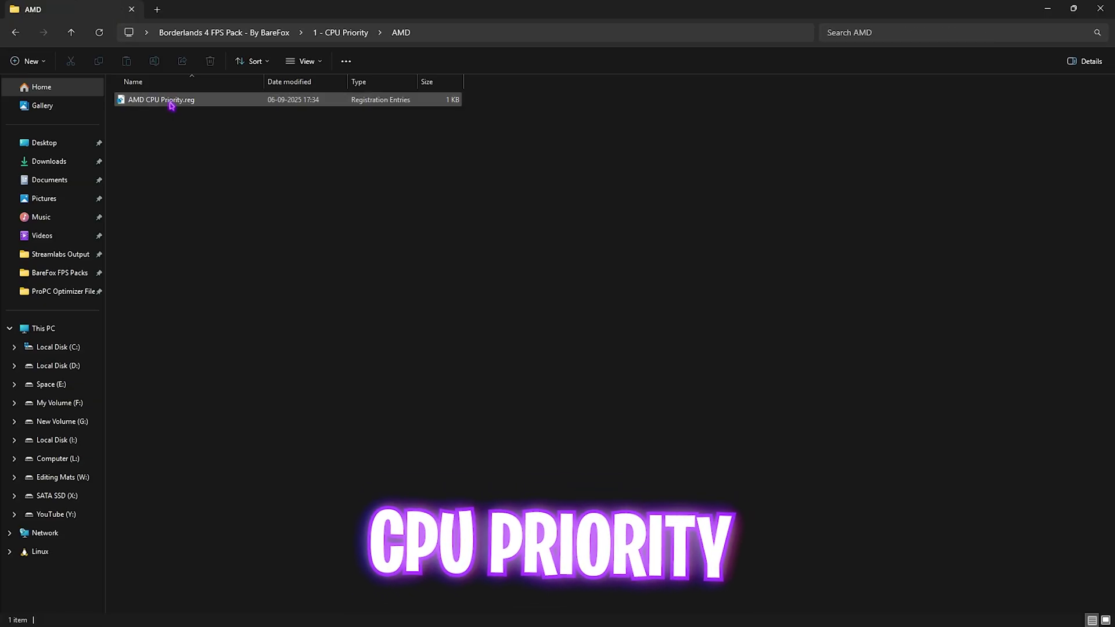
{"action": "left_click", "coordinate": [325, 34]}
{"action": "double_click", "coordinate": [153, 117]}
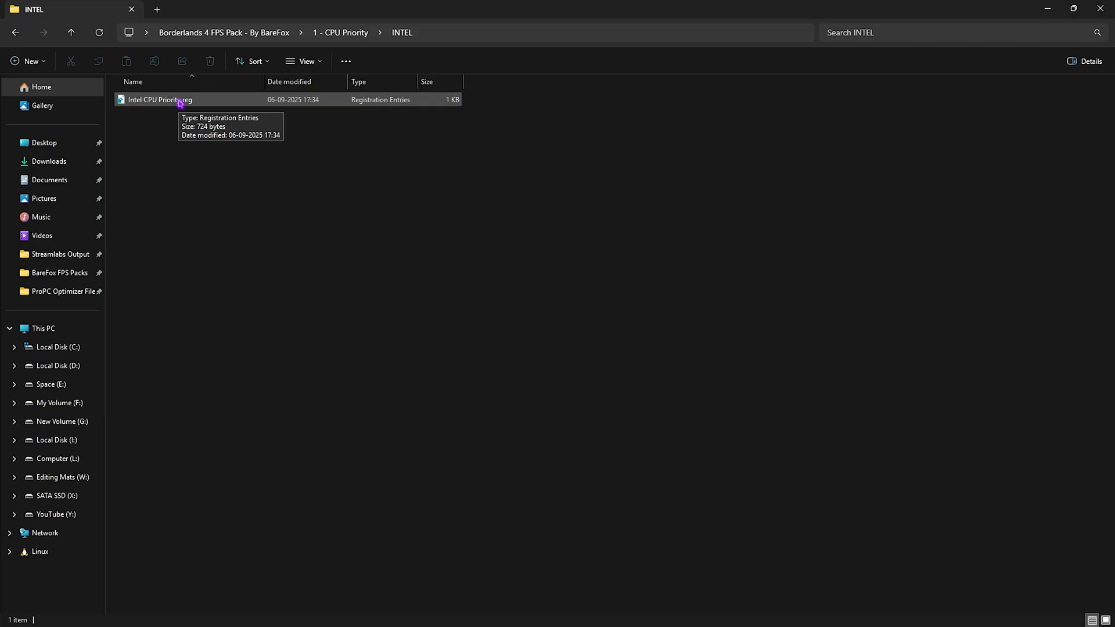
{"action": "left_click", "coordinate": [343, 33]}
{"action": "double_click", "coordinate": [151, 101]}
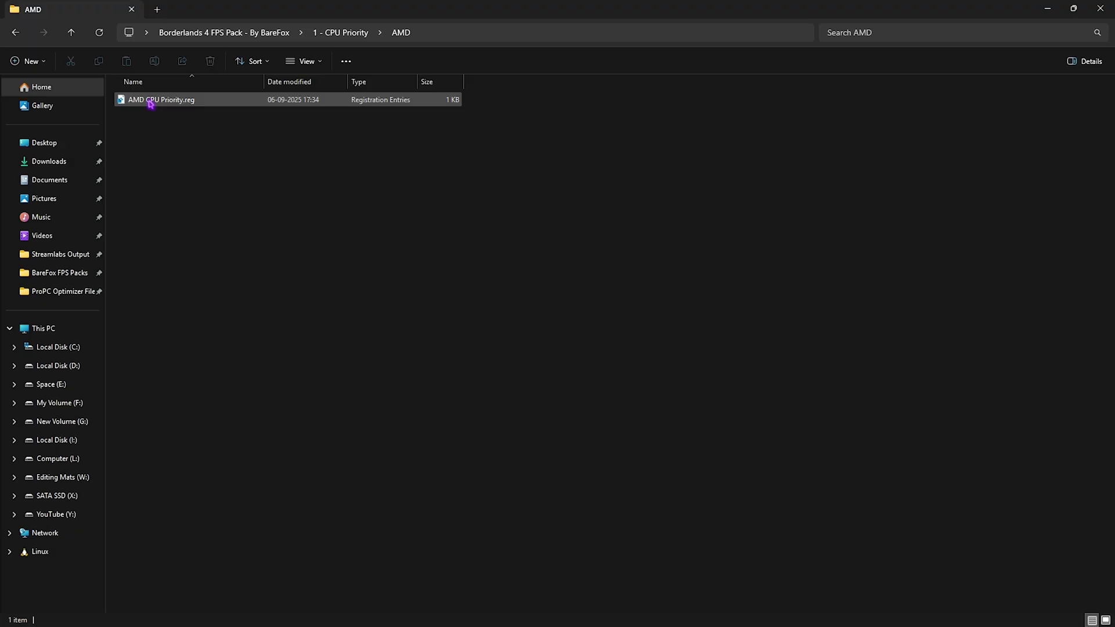
{"action": "double_click", "coordinate": [151, 101]}
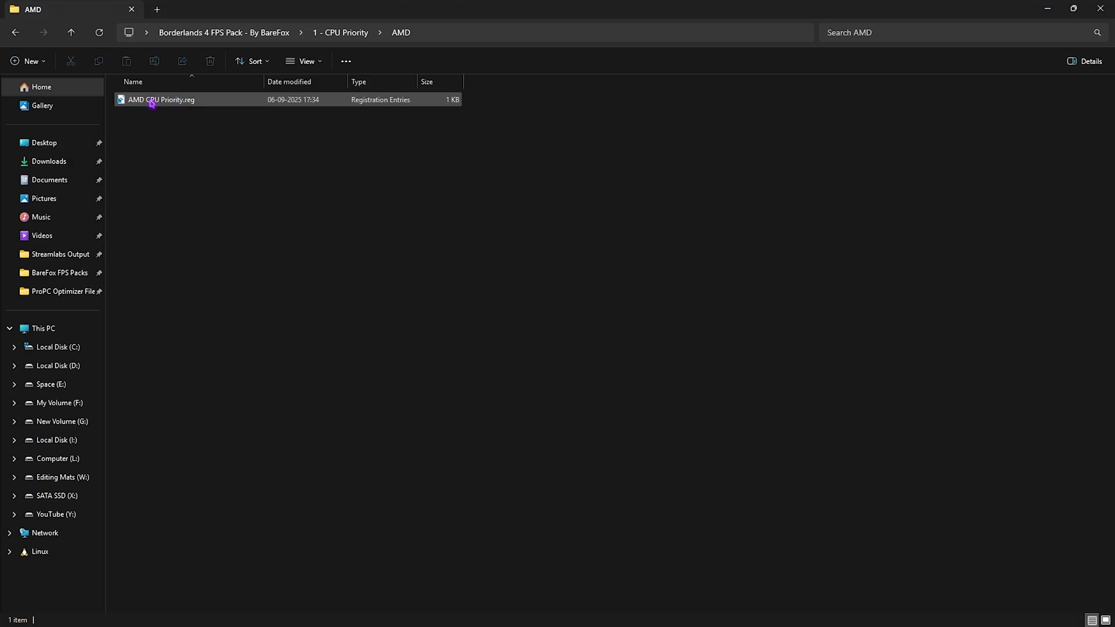
{"action": "left_click", "coordinate": [254, 34]}
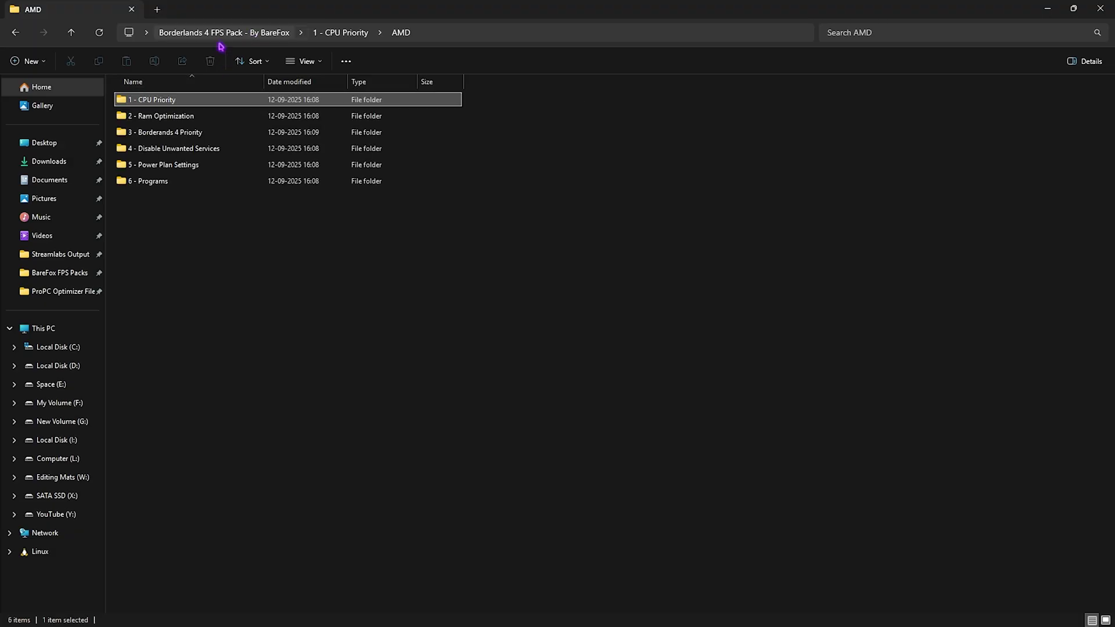
Look through the registry files in "2 - Ram Optimization", selecting 32GB Ram.reg and the Reset to Default.reg file.
{"action": "double_click", "coordinate": [157, 117]}
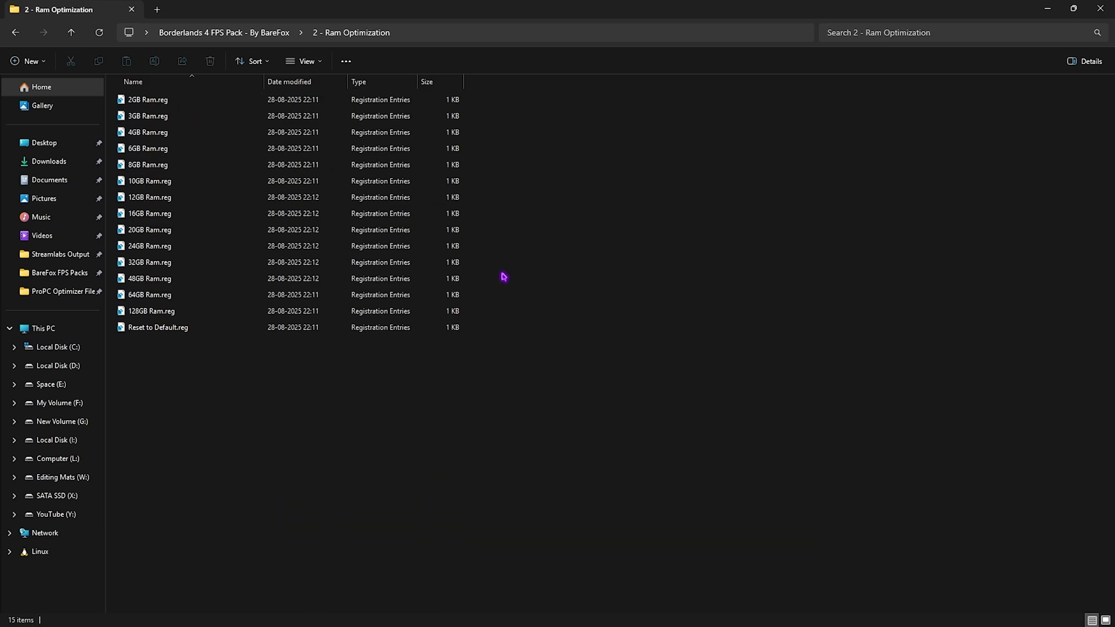
{"action": "left_click_drag", "start_coordinate": [487, 316], "coordinate": [428, 99]}
{"action": "left_click", "coordinate": [530, 191]}
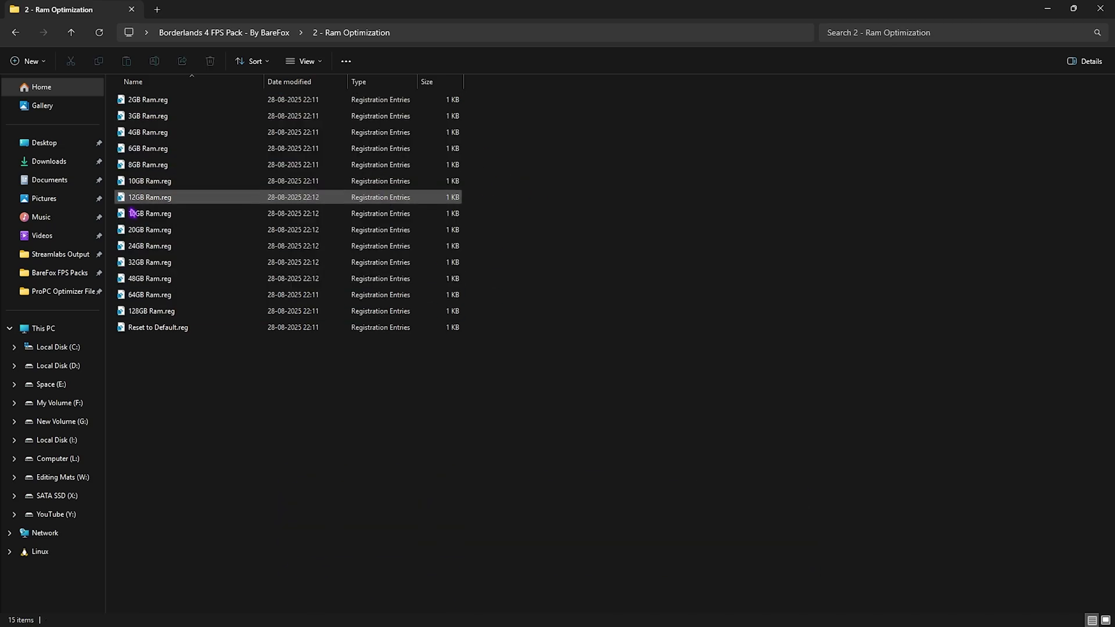
{"action": "left_click", "coordinate": [188, 266]}
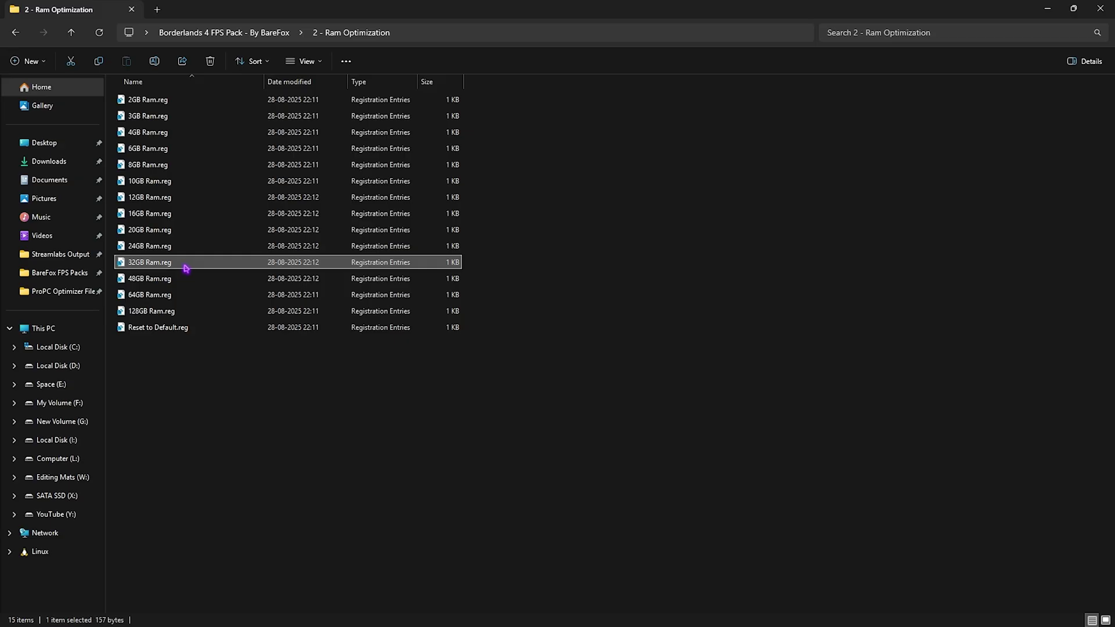
{"action": "left_click", "coordinate": [175, 329]}
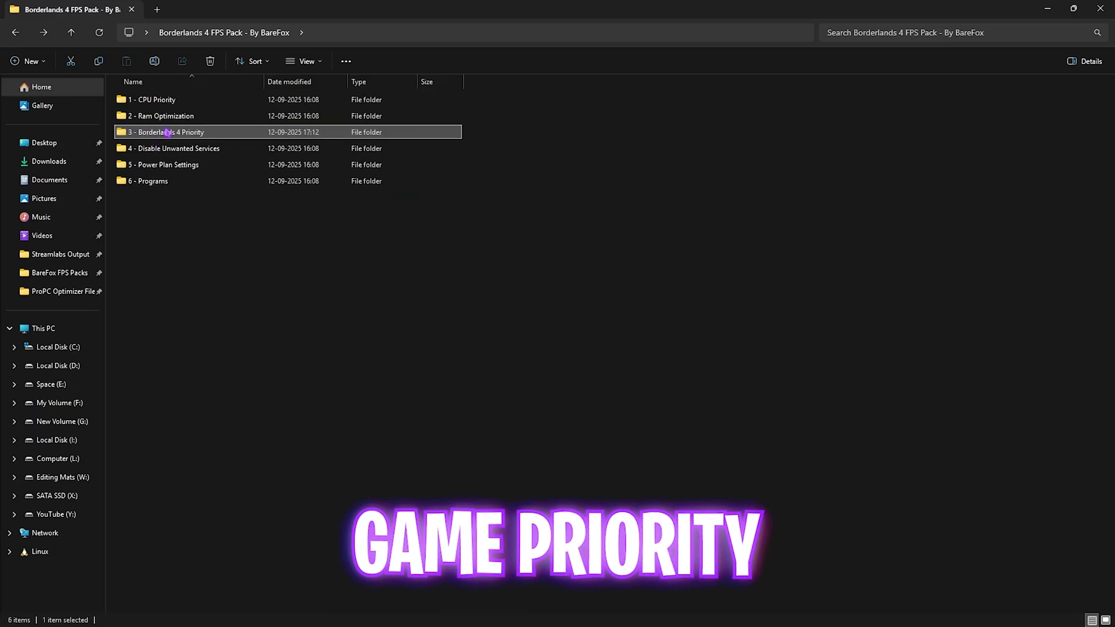
Examine the high and normal priority registry files in "3 - Borderlands 4 Priority" and return to the FPS pack folder.
{"action": "double_click", "coordinate": [155, 133]}
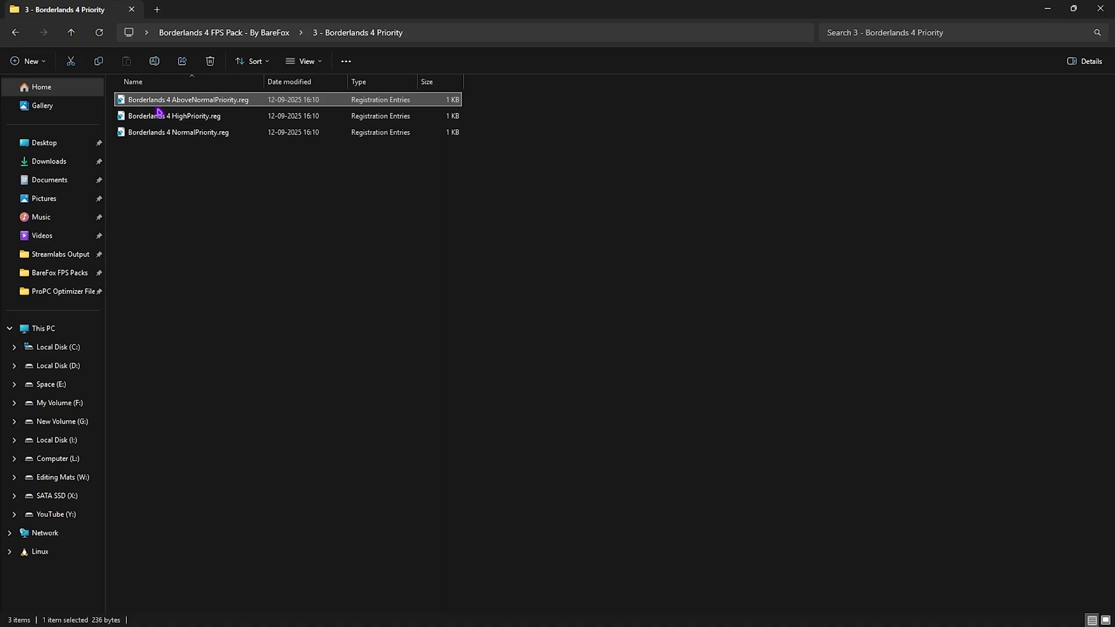
{"action": "left_click", "coordinate": [161, 115]}
{"action": "left_click", "coordinate": [179, 131]}
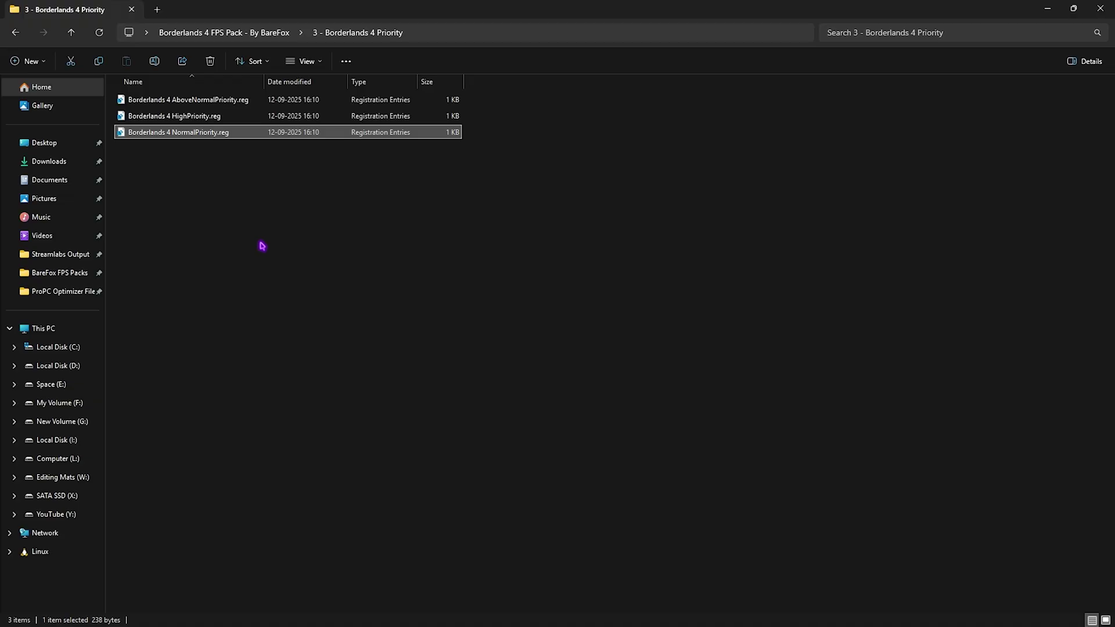
{"action": "left_click", "coordinate": [16, 33]}
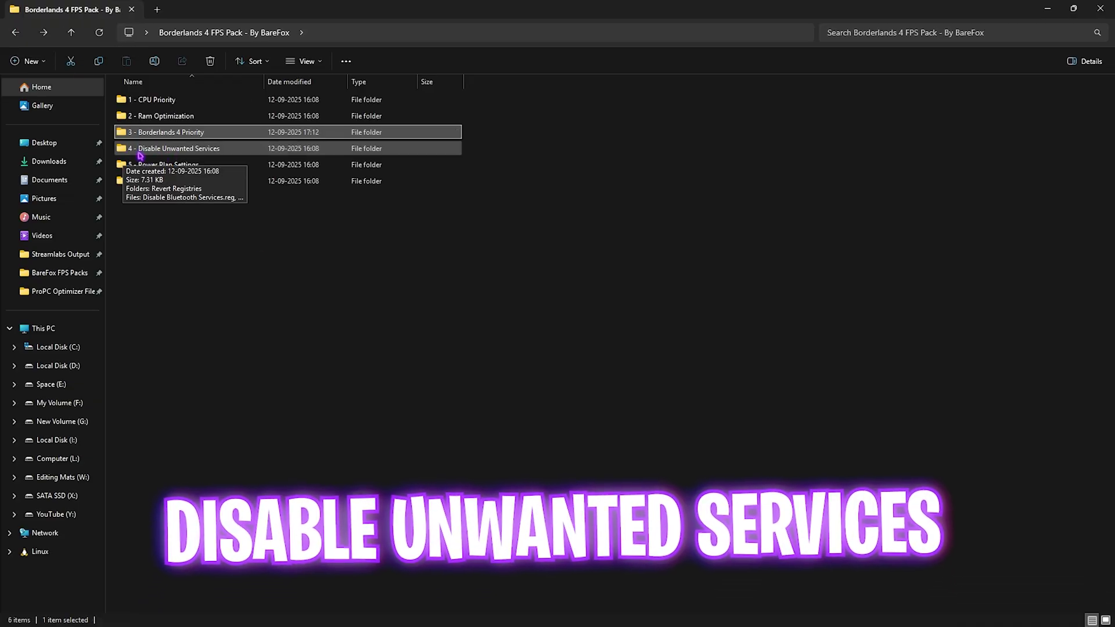
Look through the registry files in "4 - Disable Unwanted Services", selecting the Bluetooth and Printer Services files, and open the Revert Registries folder.
{"action": "double_click", "coordinate": [189, 149]}
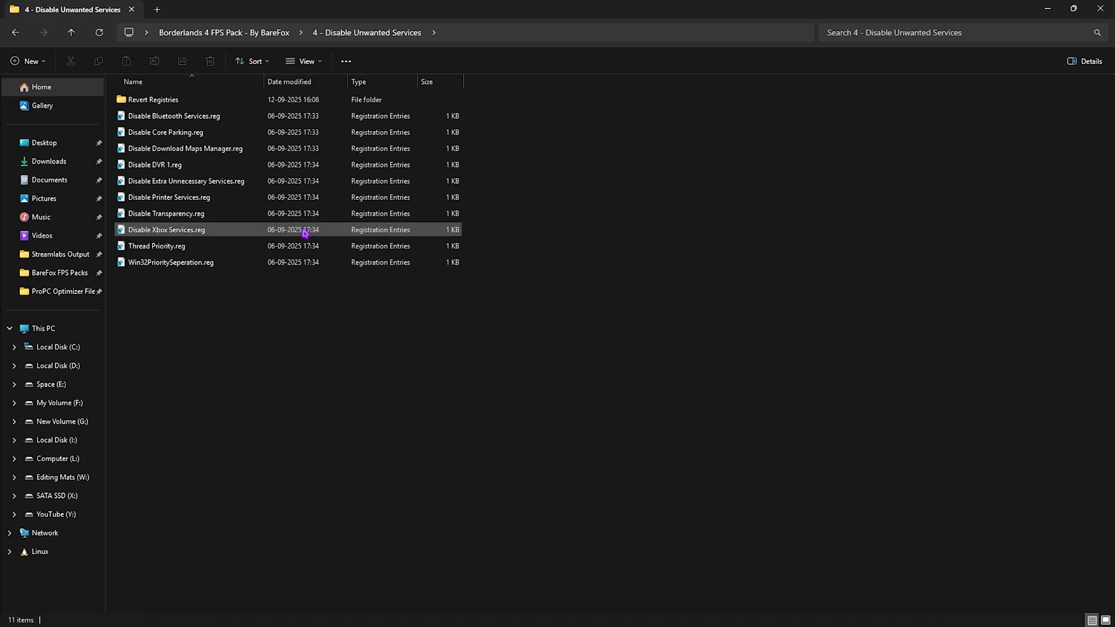
{"action": "left_click_drag", "start_coordinate": [281, 329], "coordinate": [217, 132]}
{"action": "left_click", "coordinate": [248, 349]}
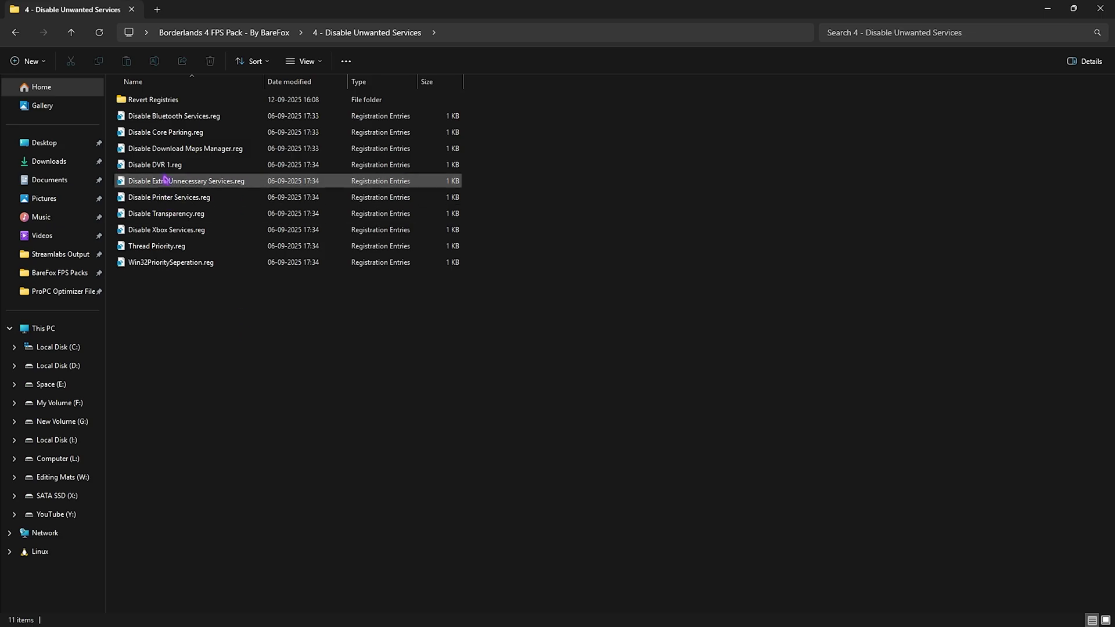
{"action": "left_click", "coordinate": [170, 117]}
{"action": "left_click", "coordinate": [165, 198], "text": "ctrl"}
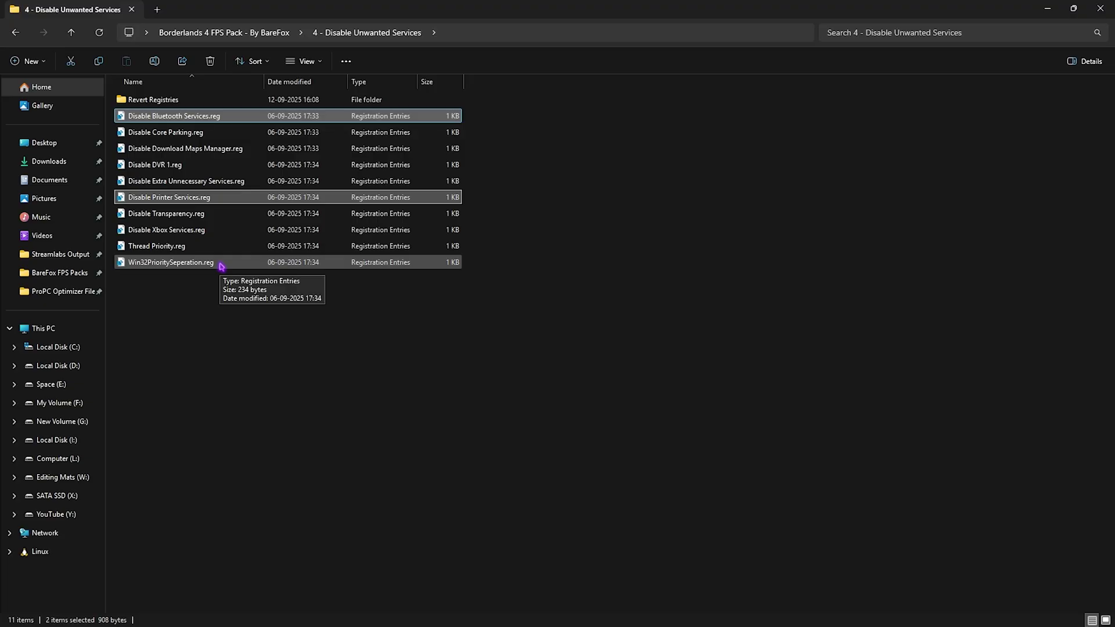
{"action": "double_click", "coordinate": [156, 101]}
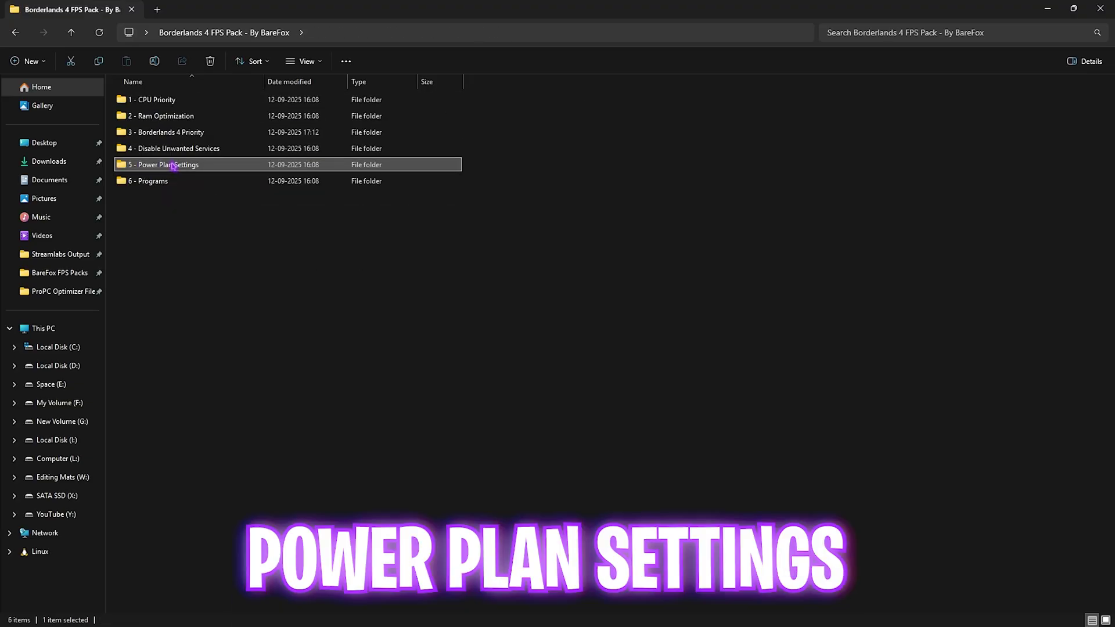
Open "5 - Power Plan Settings" and check the available actions for the Import Ultimate Performance Power Plan script.
{"action": "double_click", "coordinate": [169, 166]}
{"action": "left_click", "coordinate": [209, 102]}
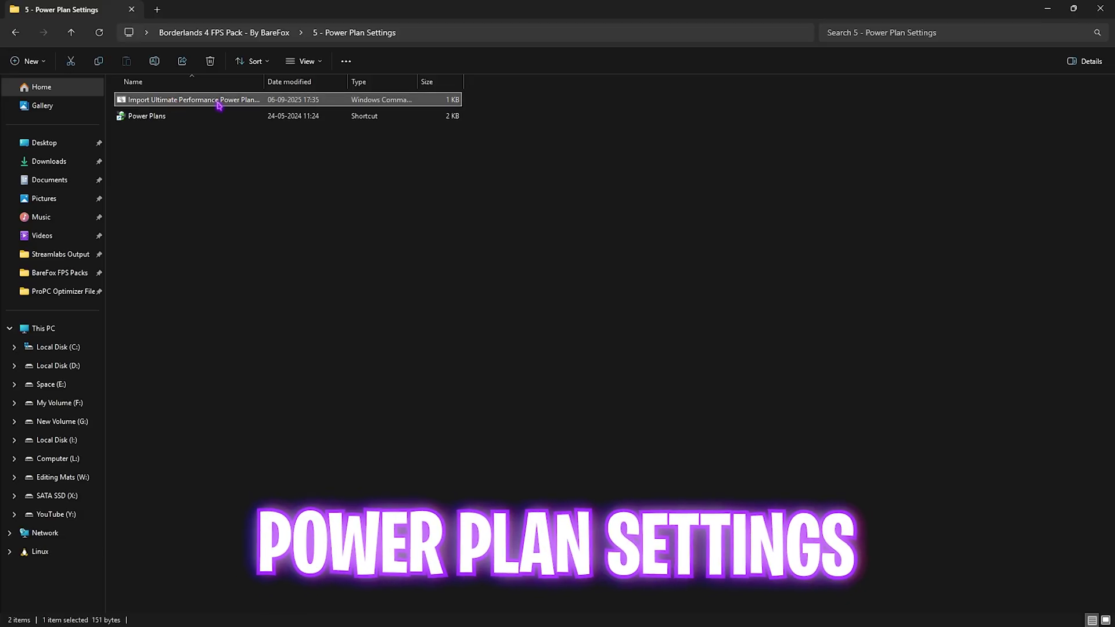
{"action": "right_click", "coordinate": [219, 103]}
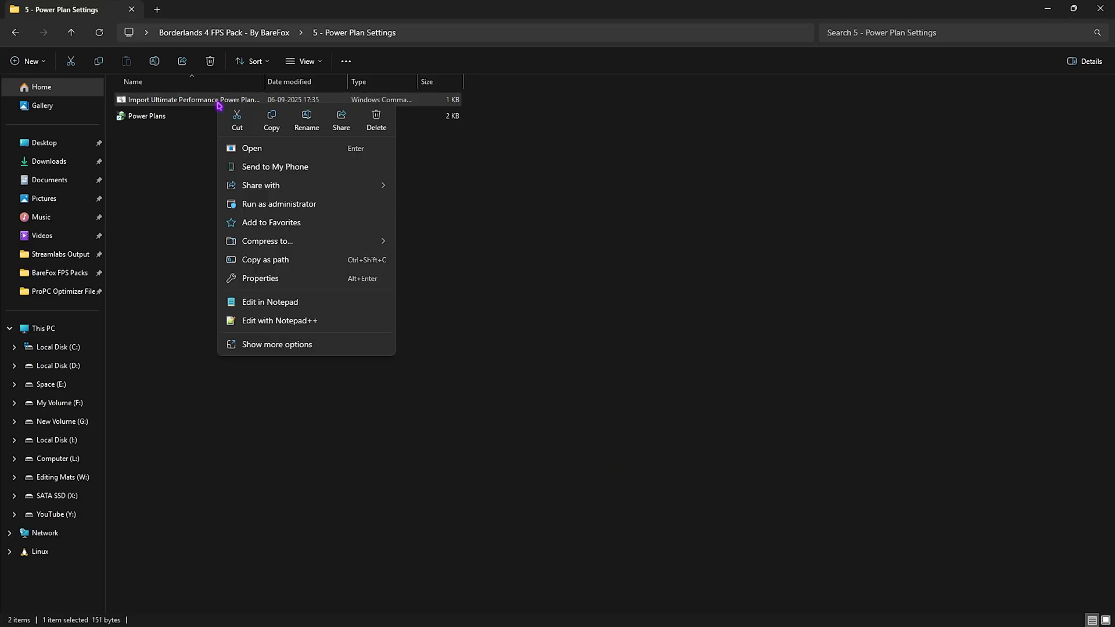
{"action": "left_click", "coordinate": [154, 200]}
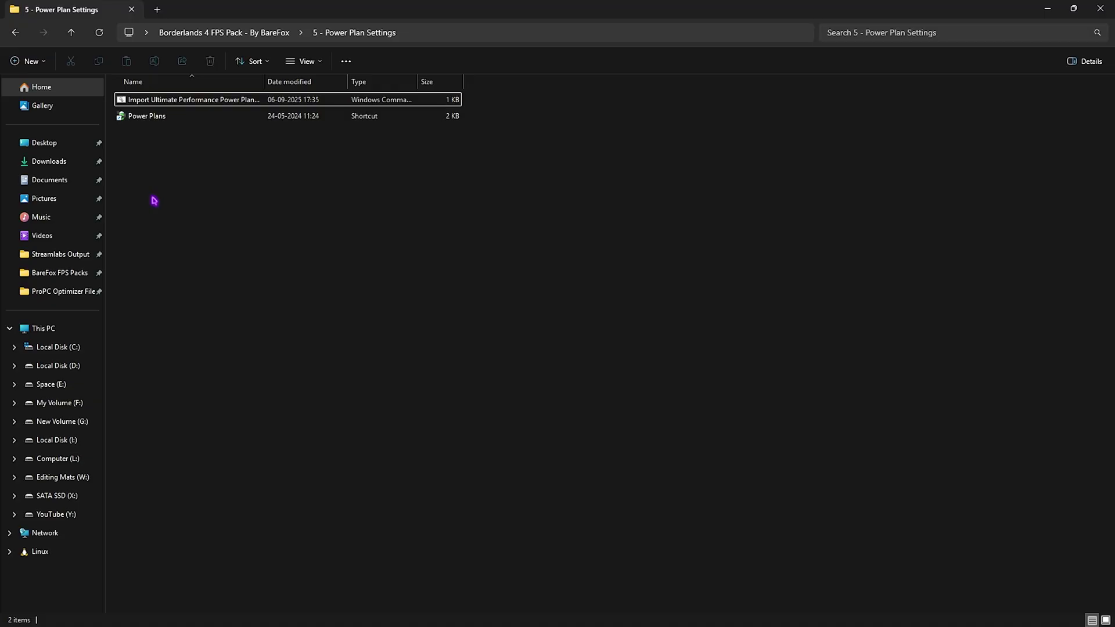
Open the Power Plans shortcut and view the additional power plans in Power Options.
{"action": "double_click", "coordinate": [151, 118]}
{"action": "left_click", "coordinate": [168, 183]}
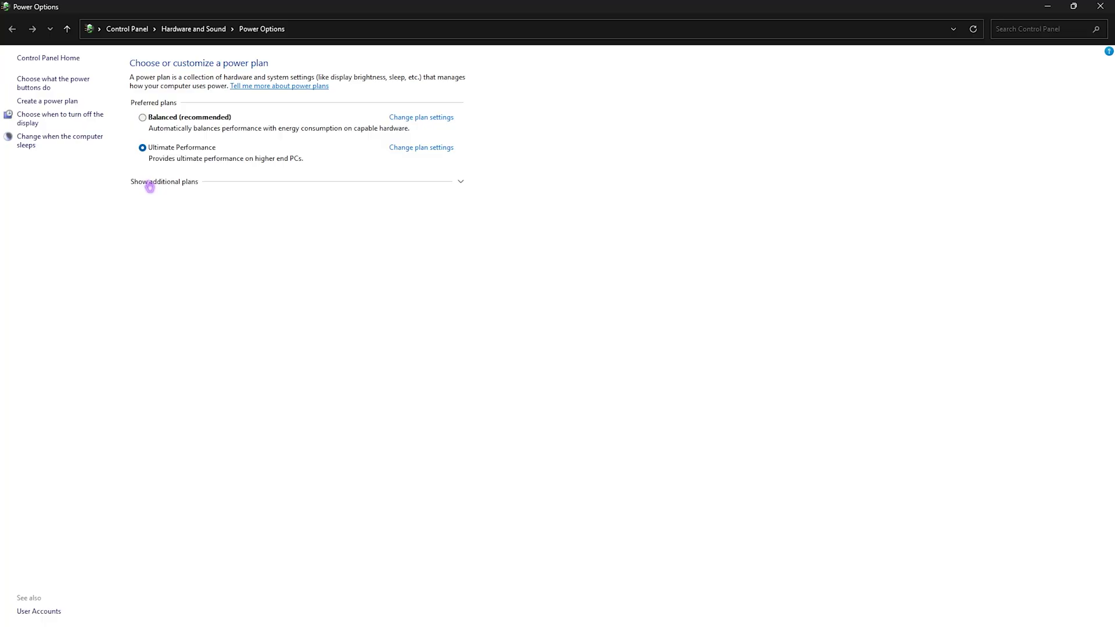
{"action": "left_click", "coordinate": [154, 182]}
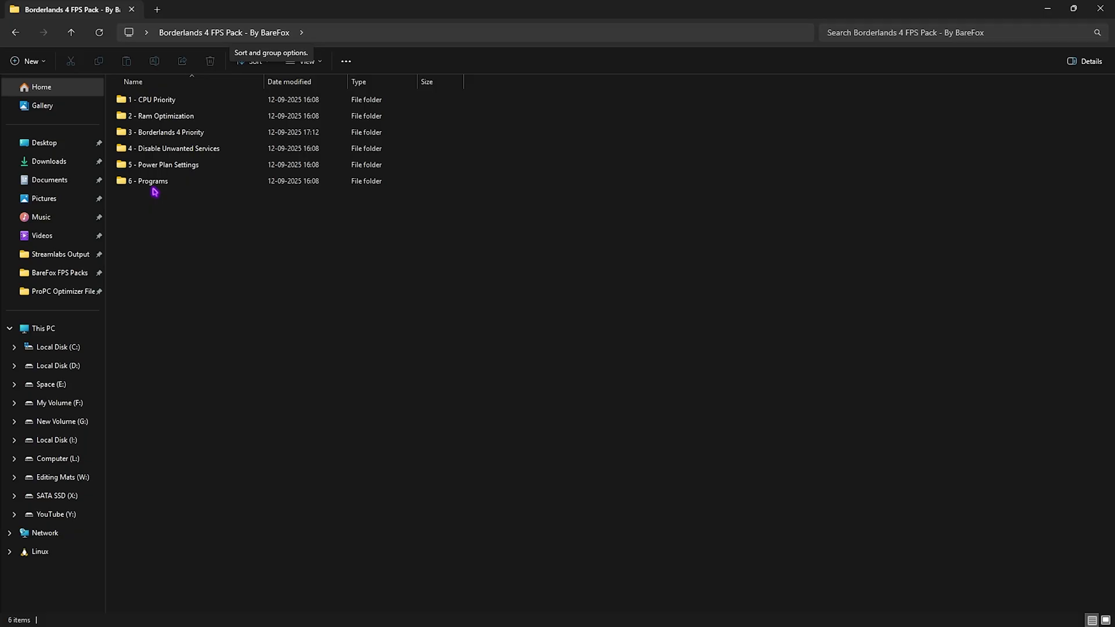
Run Clean Temporary Files.bat from "6 - Programs" as administrator and close its console window.
{"action": "double_click", "coordinate": [155, 183]}
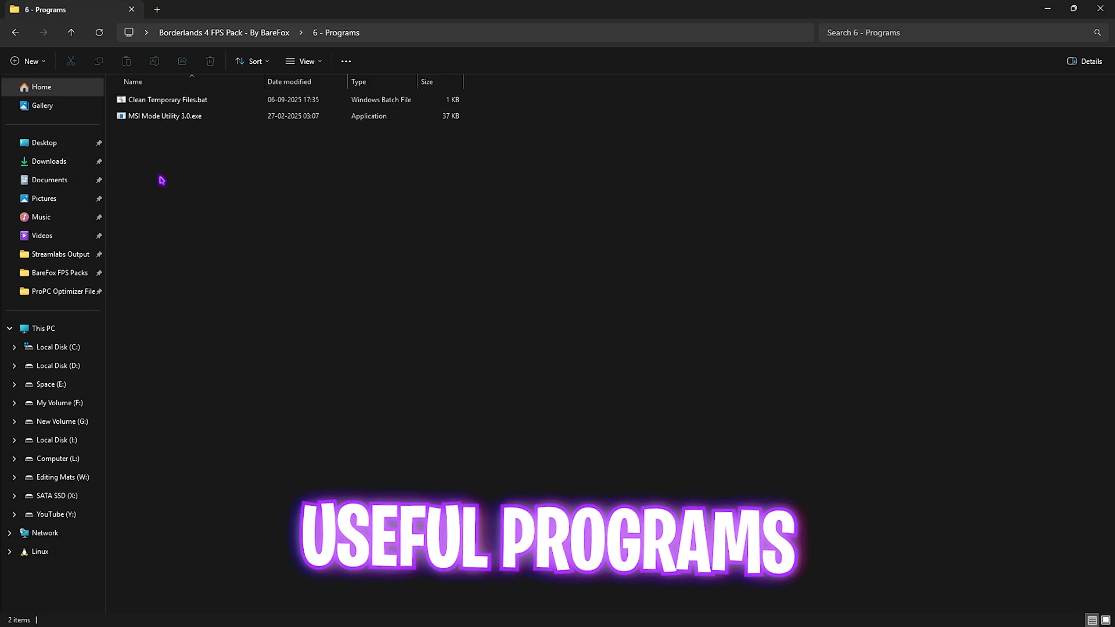
{"action": "left_click", "coordinate": [169, 101]}
{"action": "right_click", "coordinate": [169, 102]}
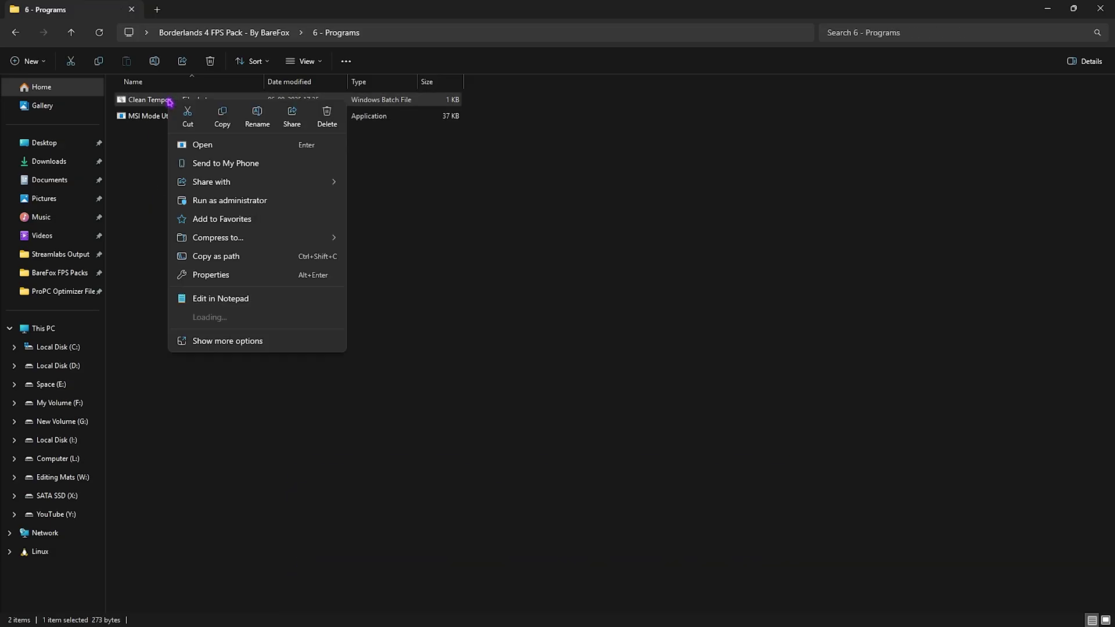
{"action": "left_click", "coordinate": [221, 201]}
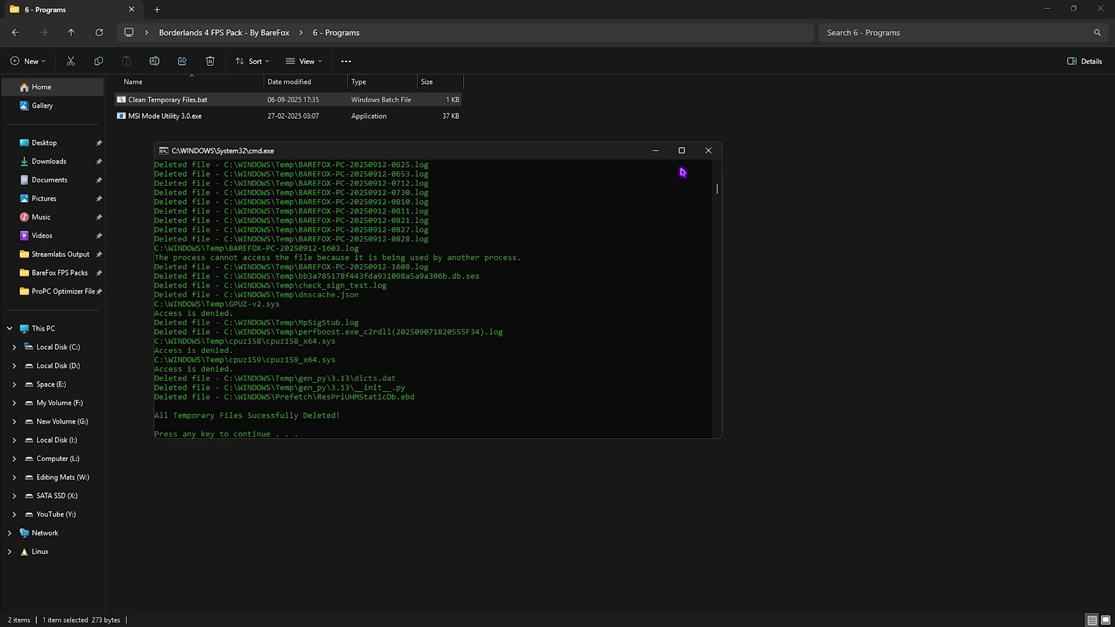
{"action": "left_click", "coordinate": [706, 151]}
Run MSI Mode Utility 3.0.exe as administrator, apply High interrupt priority to the NVIDIA GeForce RTX 2070 SUPER, and close the utility and folder.
{"action": "left_click", "coordinate": [163, 116]}
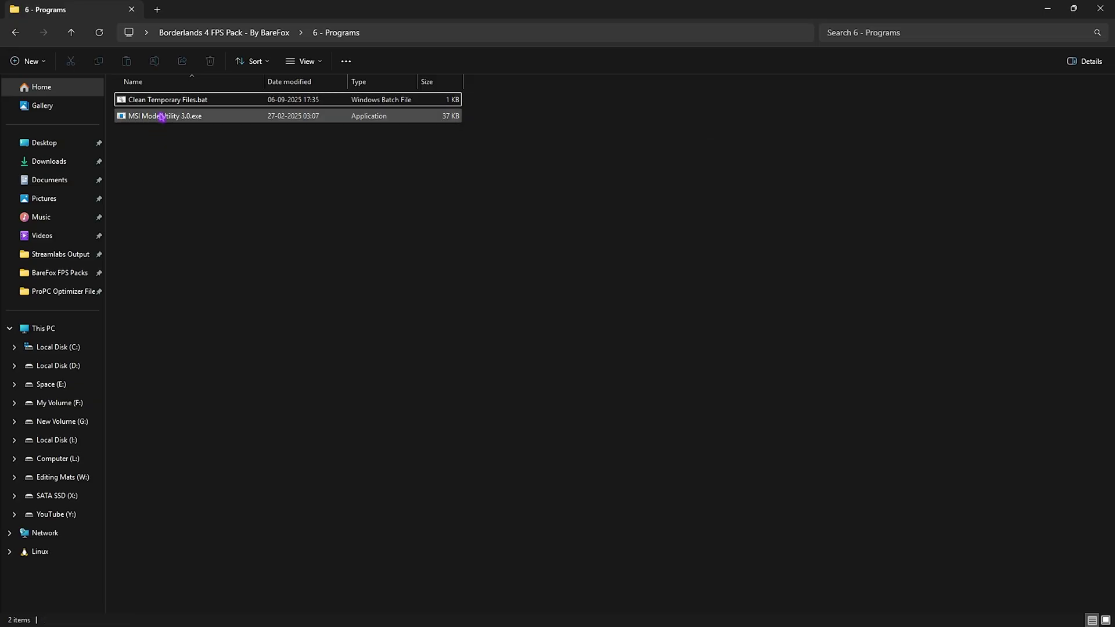
{"action": "right_click", "coordinate": [163, 116]}
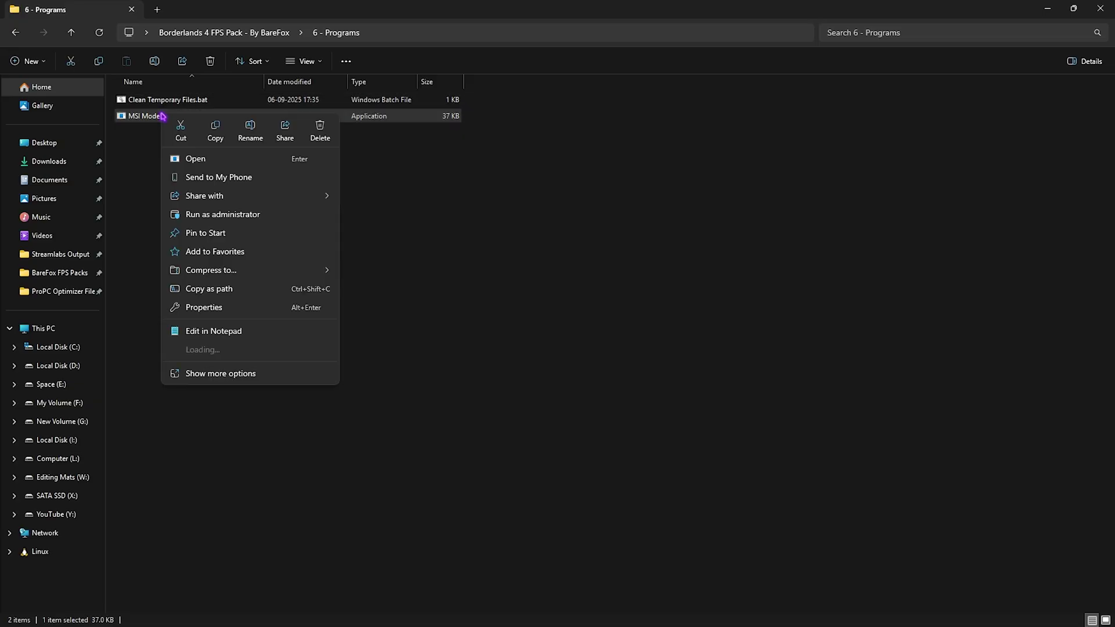
{"action": "left_click", "coordinate": [205, 215]}
{"action": "left_click", "coordinate": [79, 87]}
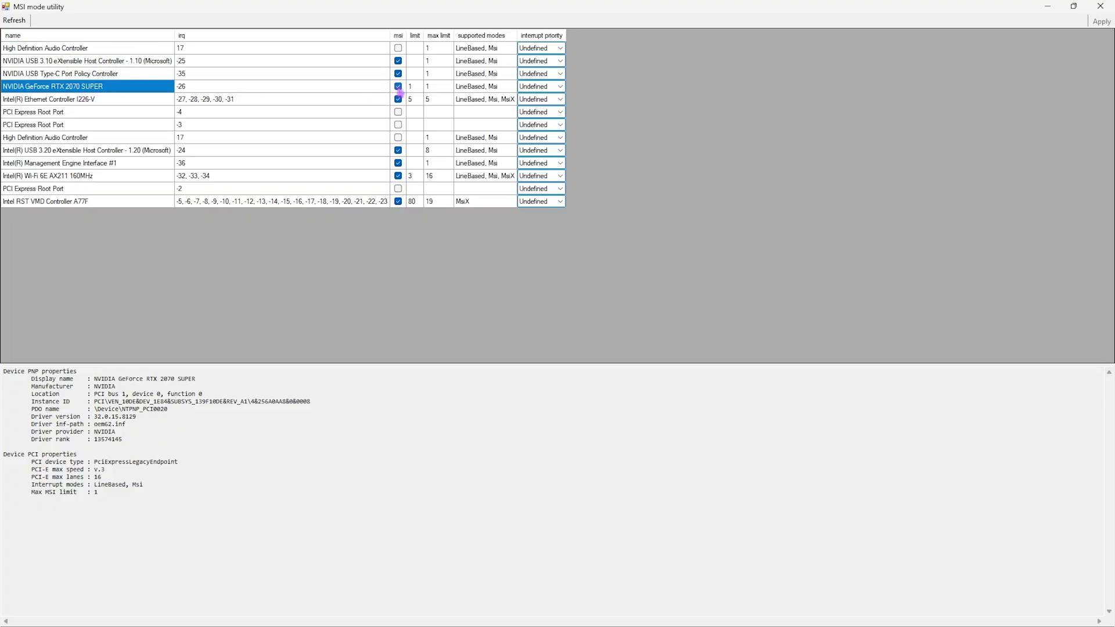
{"action": "left_click", "coordinate": [562, 87]}
{"action": "left_click", "coordinate": [535, 124]}
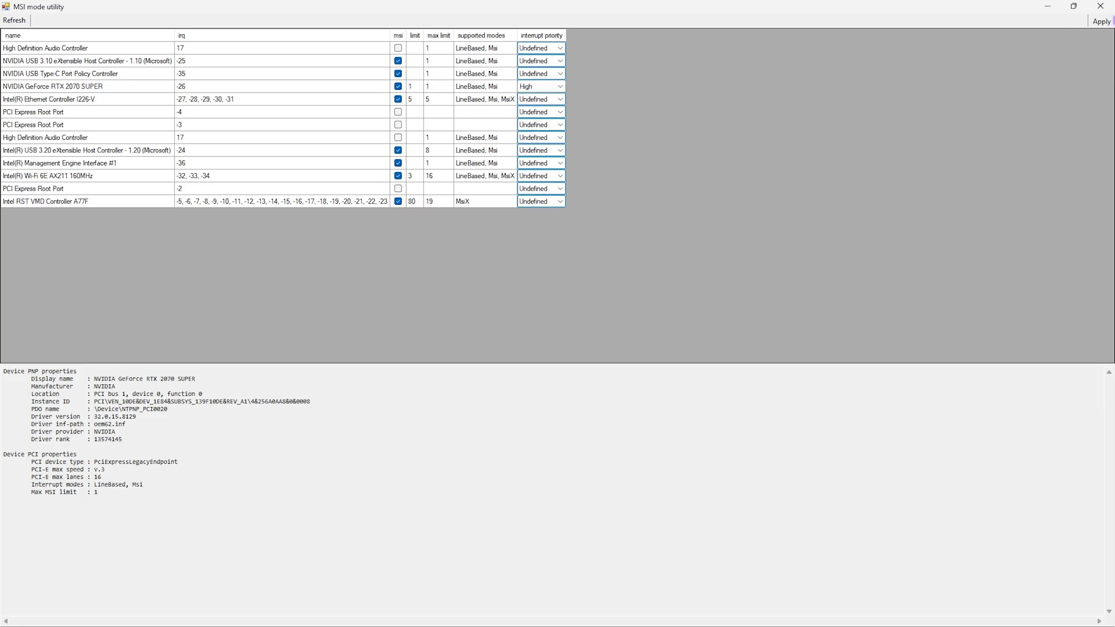
{"action": "left_click", "coordinate": [1112, 21]}
{"action": "left_click", "coordinate": [1100, 6]}
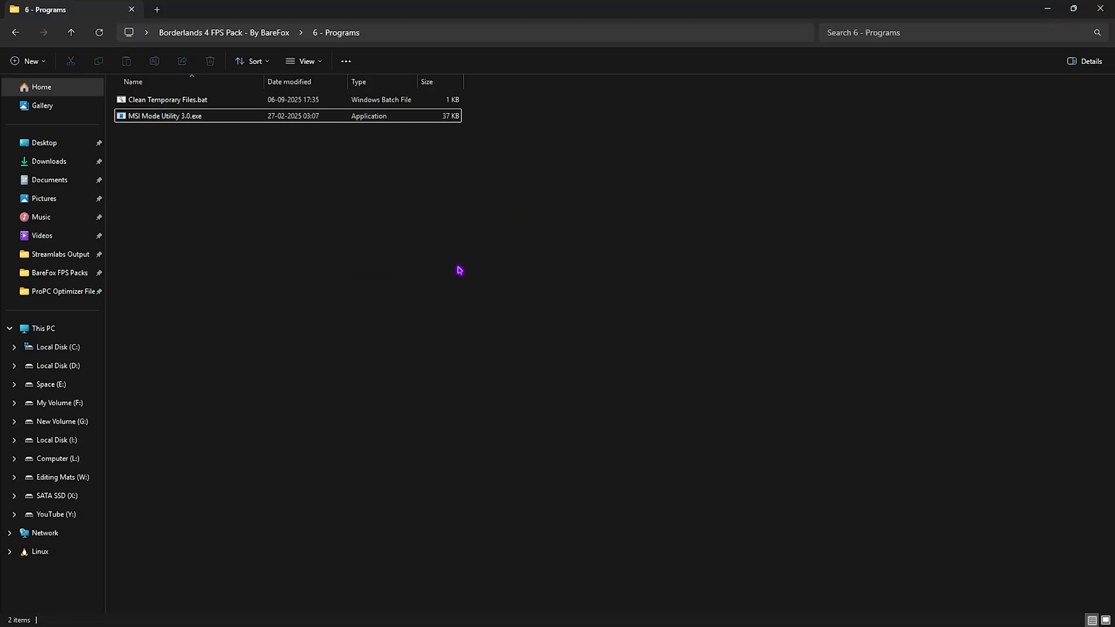
{"action": "left_click", "coordinate": [1099, 8]}
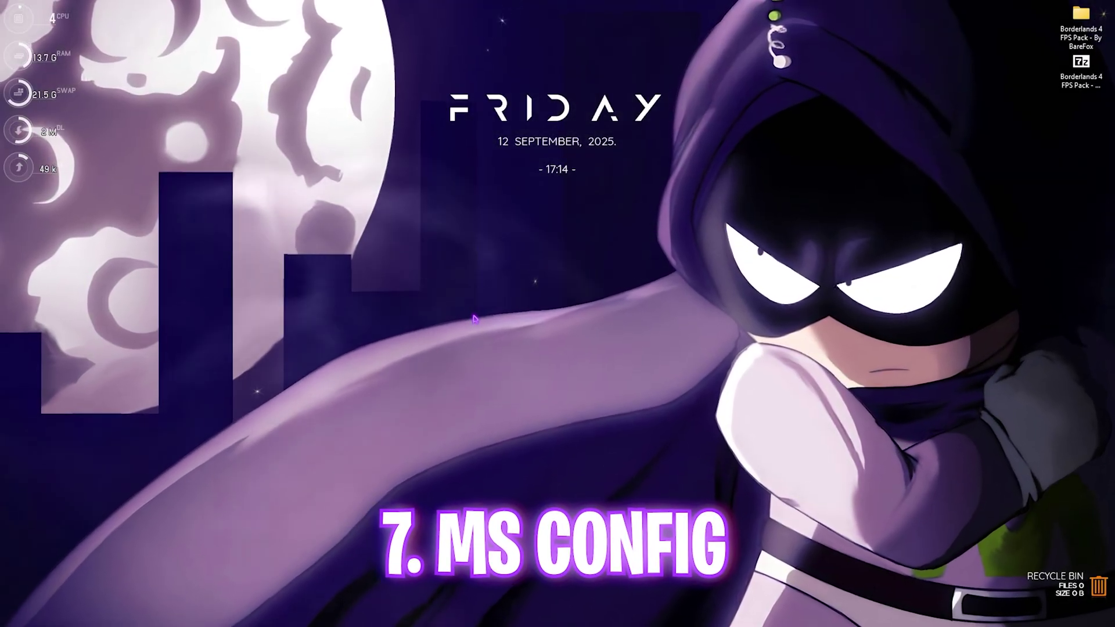
Run msconfig, keep 32 as the number of processors in the advanced boot options, and apply the boot settings with No GUI boot enabled.
{"action": "key", "text": "super+r"}
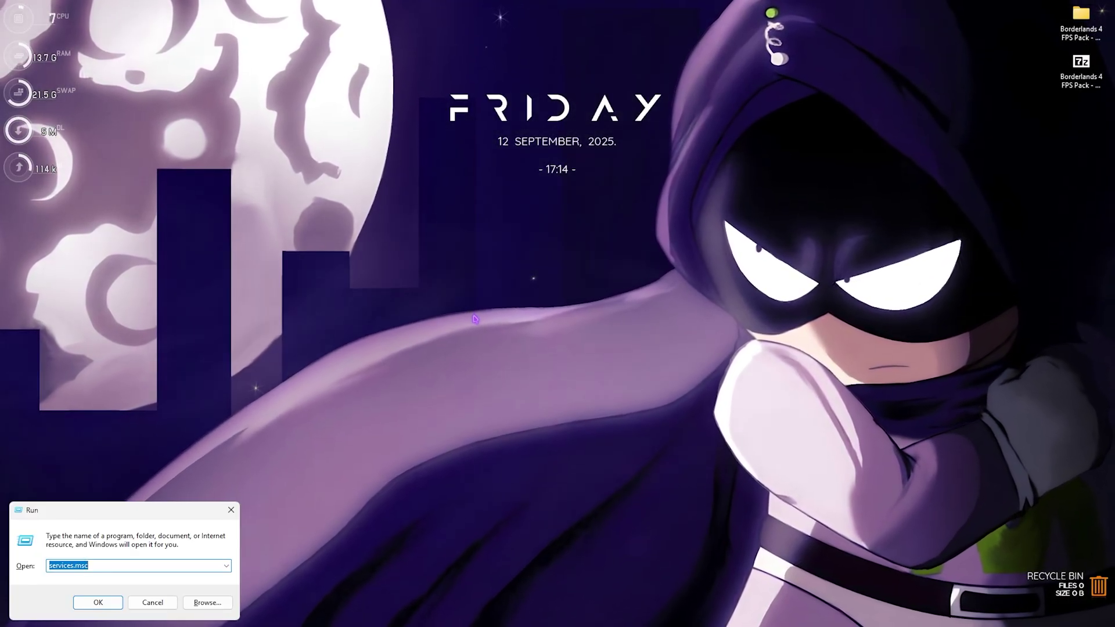
{"action": "type", "text": "msconfig"}
{"action": "key", "text": "Return"}
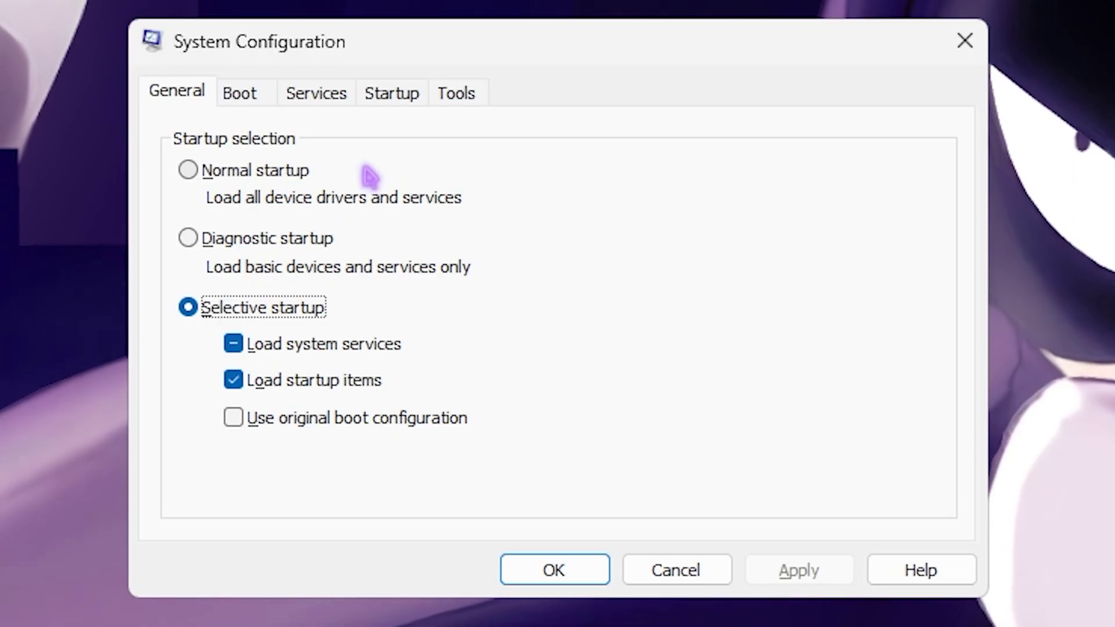
{"action": "left_click", "coordinate": [253, 99]}
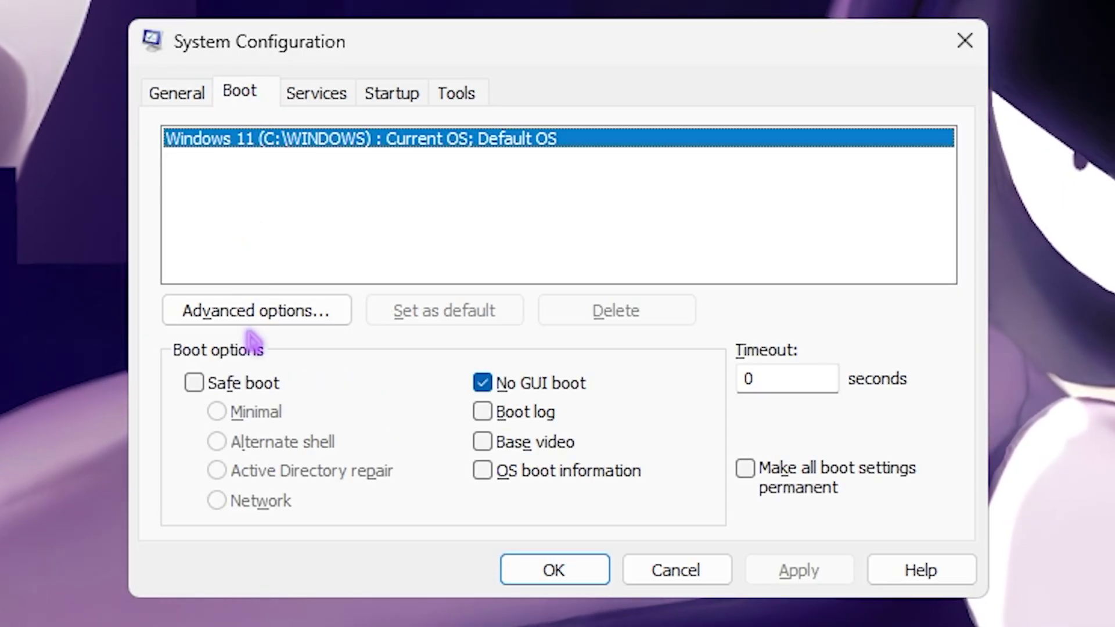
{"action": "left_click", "coordinate": [262, 314]}
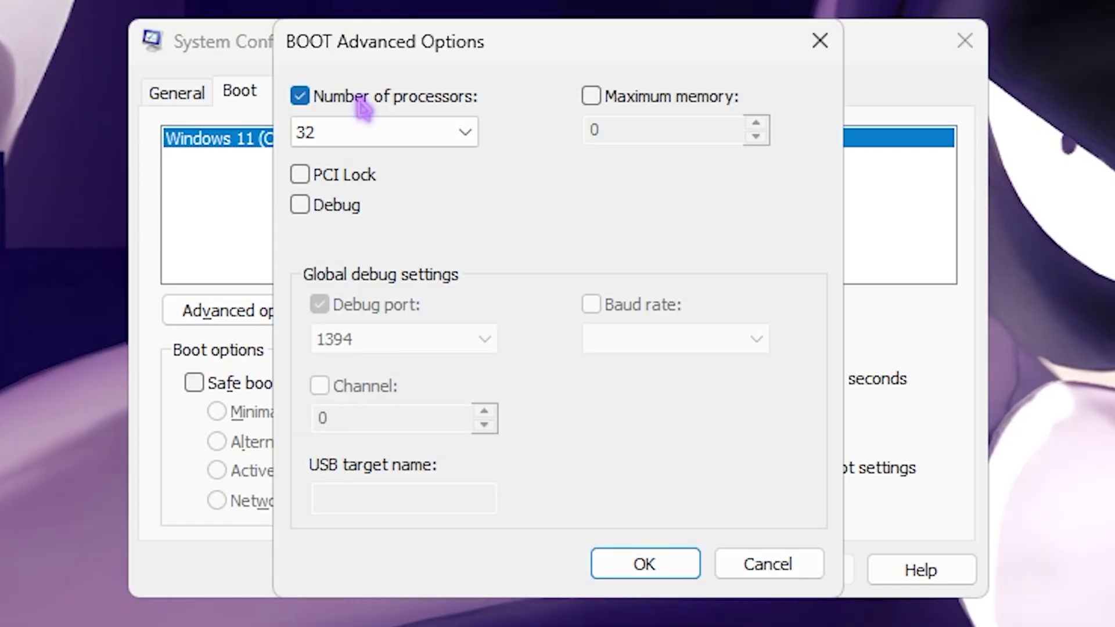
{"action": "left_click", "coordinate": [398, 130]}
{"action": "key", "text": "Escape"}
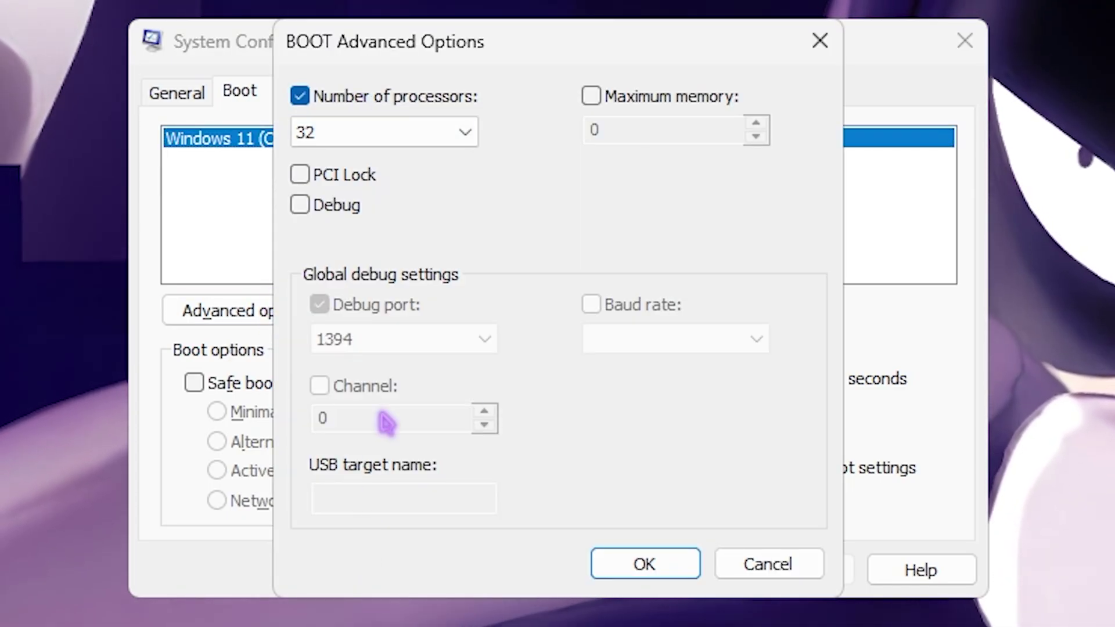
{"action": "left_click", "coordinate": [641, 564]}
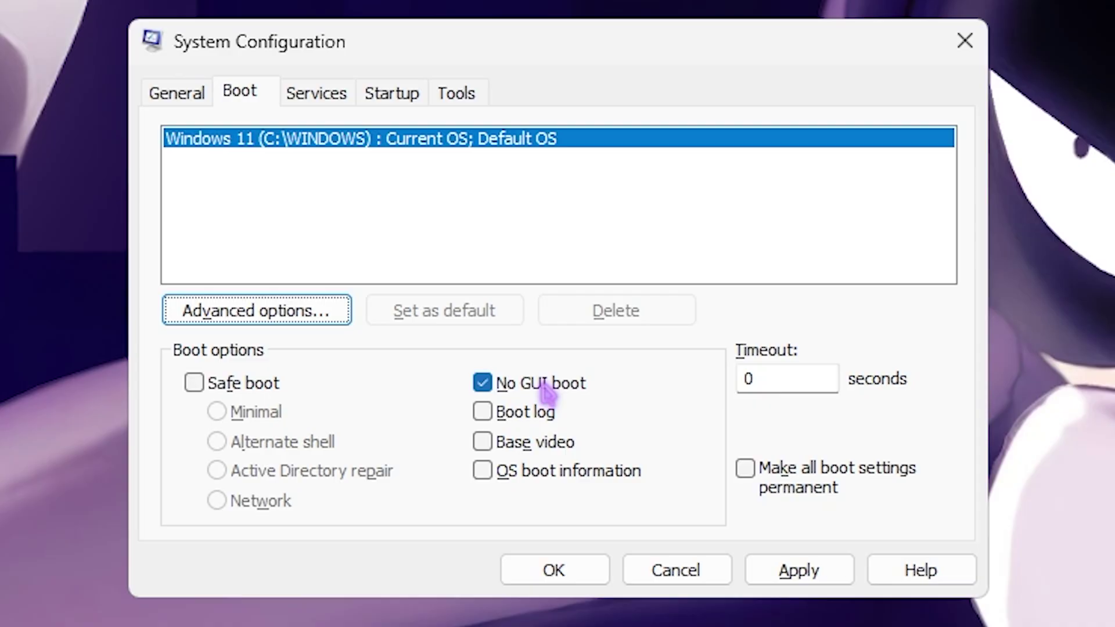
{"action": "left_click", "coordinate": [800, 572]}
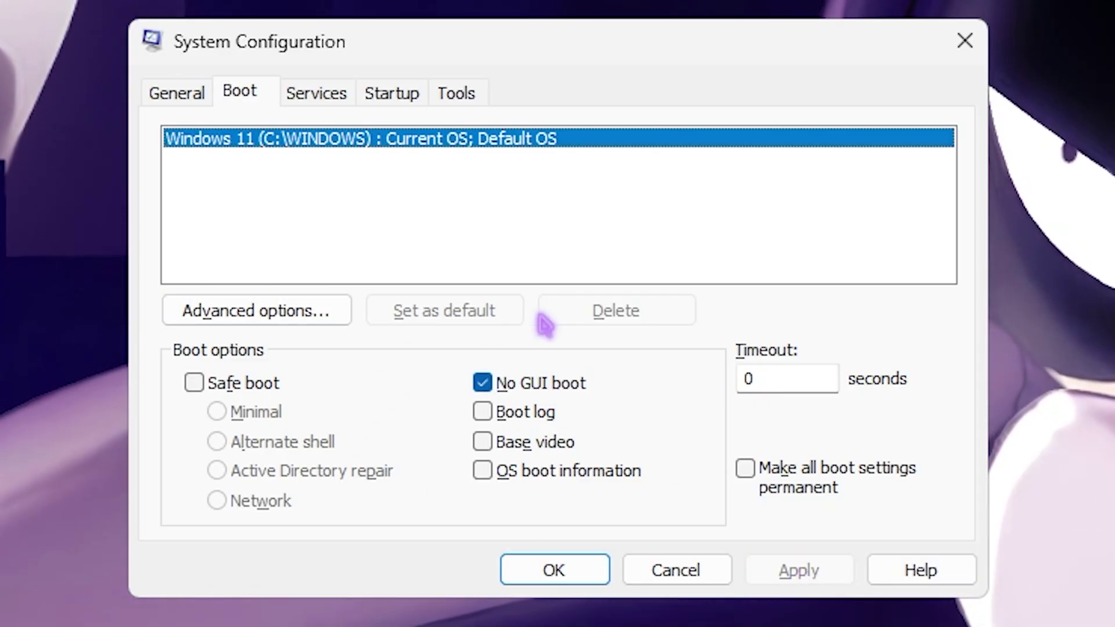
{"action": "left_click", "coordinate": [960, 46]}
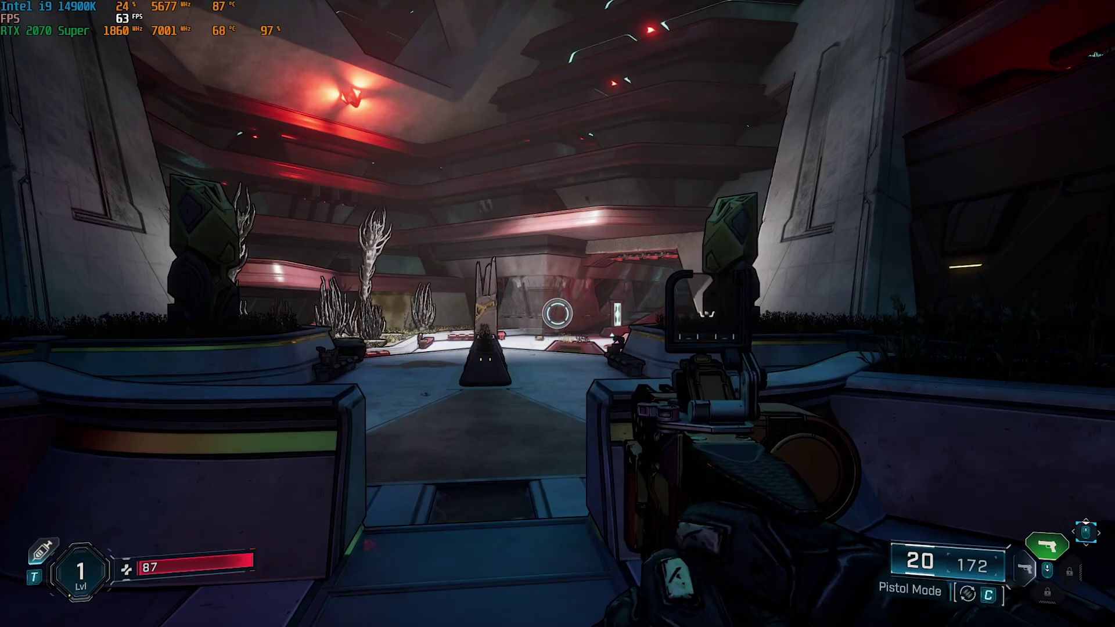
Open the visual options in Borderlands 4, review the basic settings, and switch to the advanced ones.
{"action": "key", "text": "Escape"}
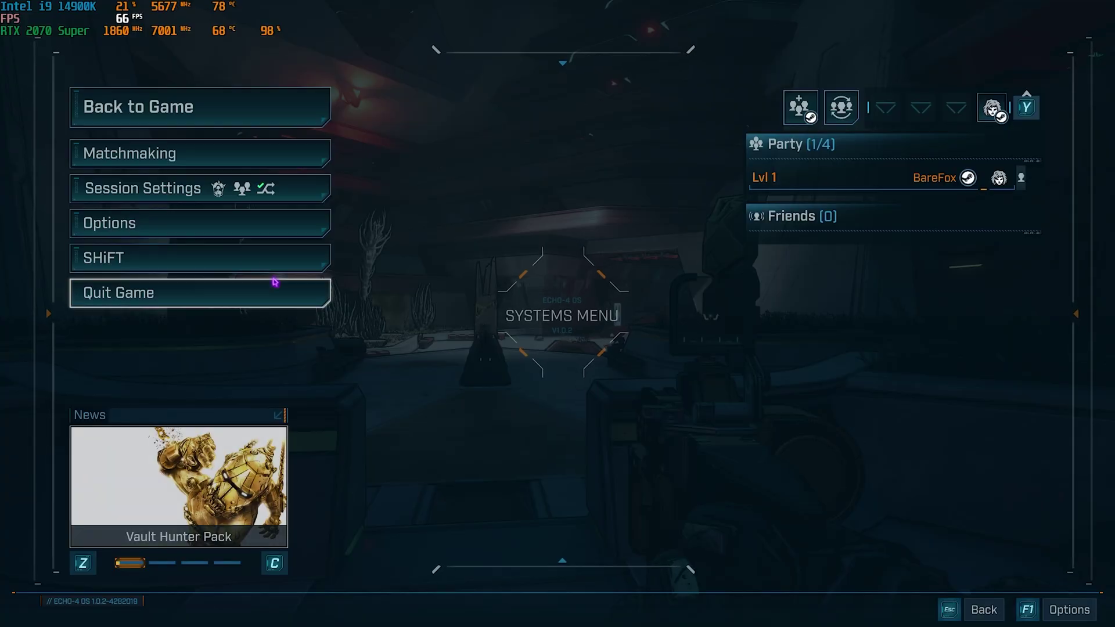
{"action": "left_click", "coordinate": [137, 224]}
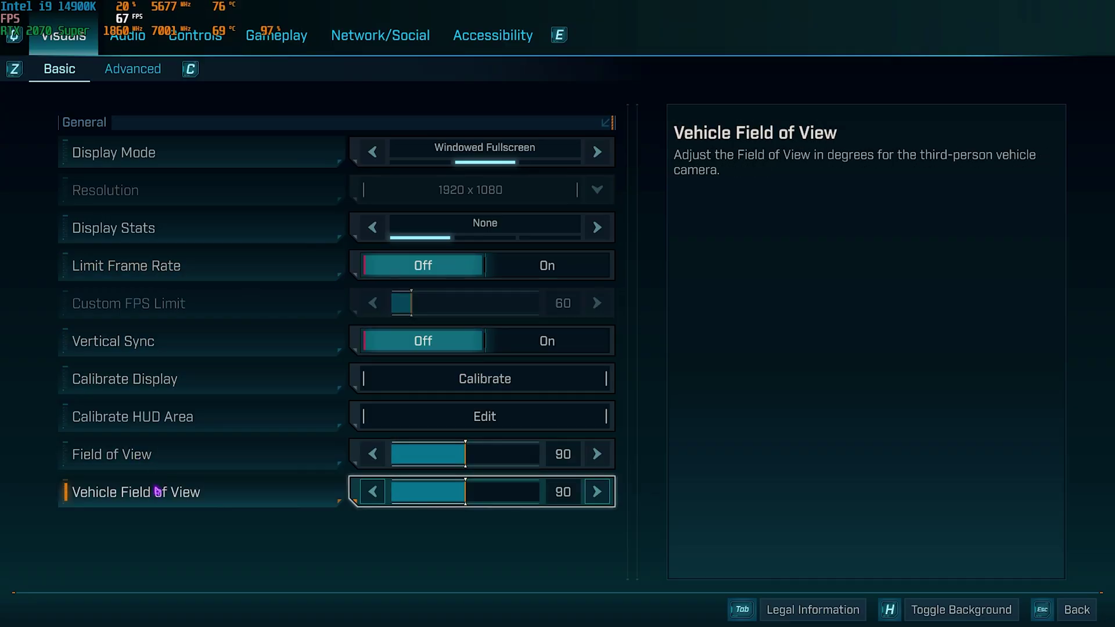
{"action": "left_click", "coordinate": [129, 70]}
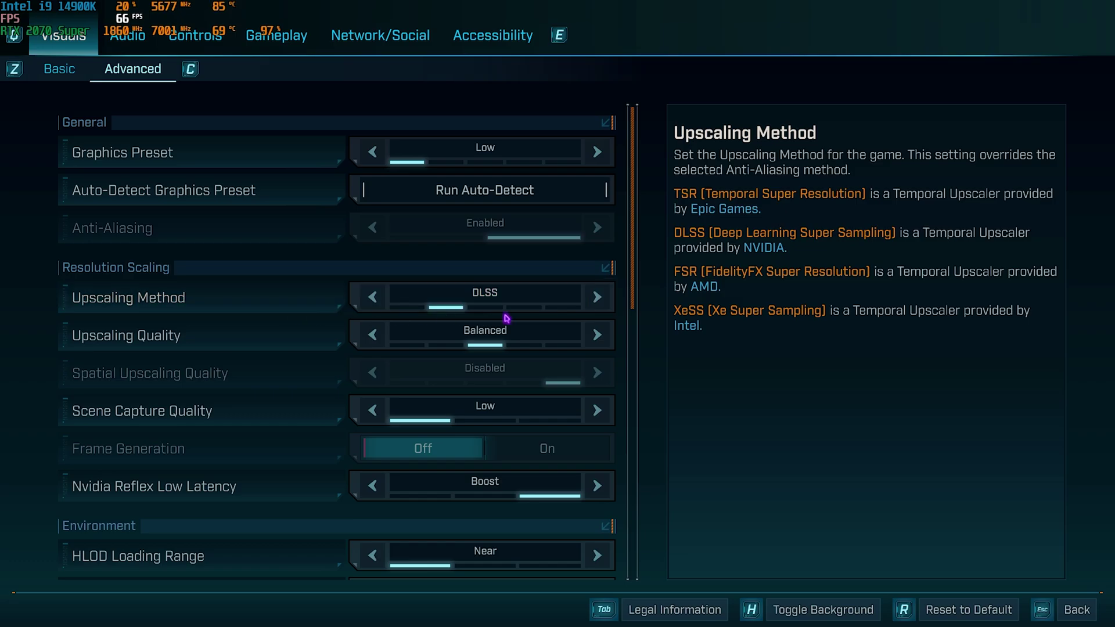
Keep DLSS as the Upscaling Method and set Upscaling Quality to Performance.
{"action": "left_click", "coordinate": [595, 297]}
{"action": "left_click", "coordinate": [379, 300]}
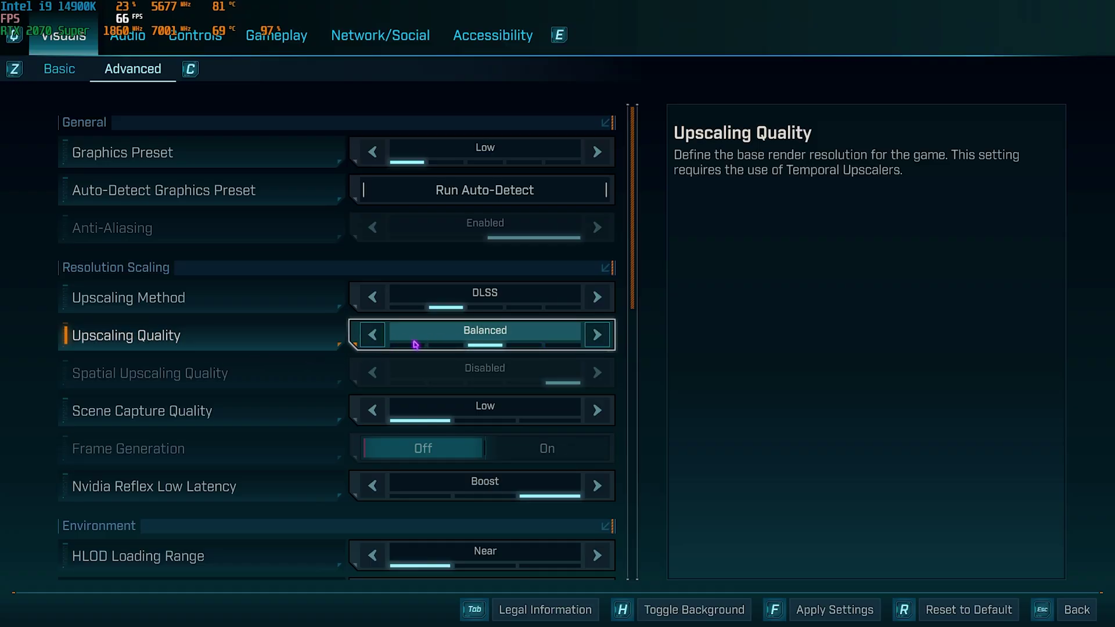
{"action": "left_click", "coordinate": [597, 334]}
{"action": "left_click", "coordinate": [372, 334]}
{"action": "left_click", "coordinate": [372, 335]}
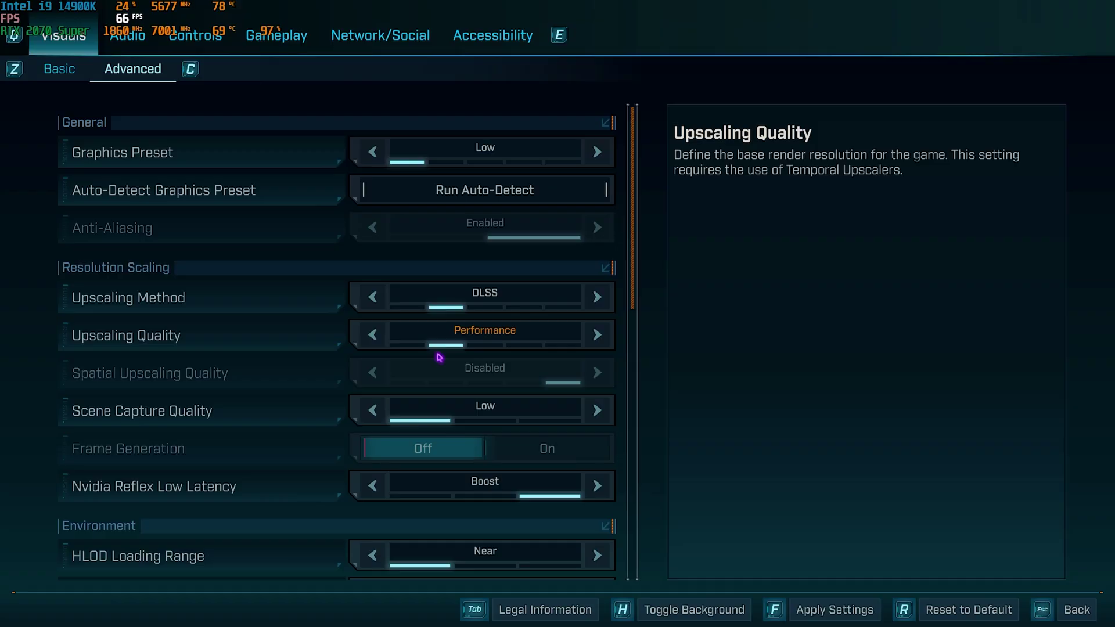
Review the remaining Resolution Scaling settings and the Environment settings, starting with HLOD Loading Range.
{"action": "scroll", "coordinate": [439, 357], "scroll_direction": "down", "scroll_amount": 2}
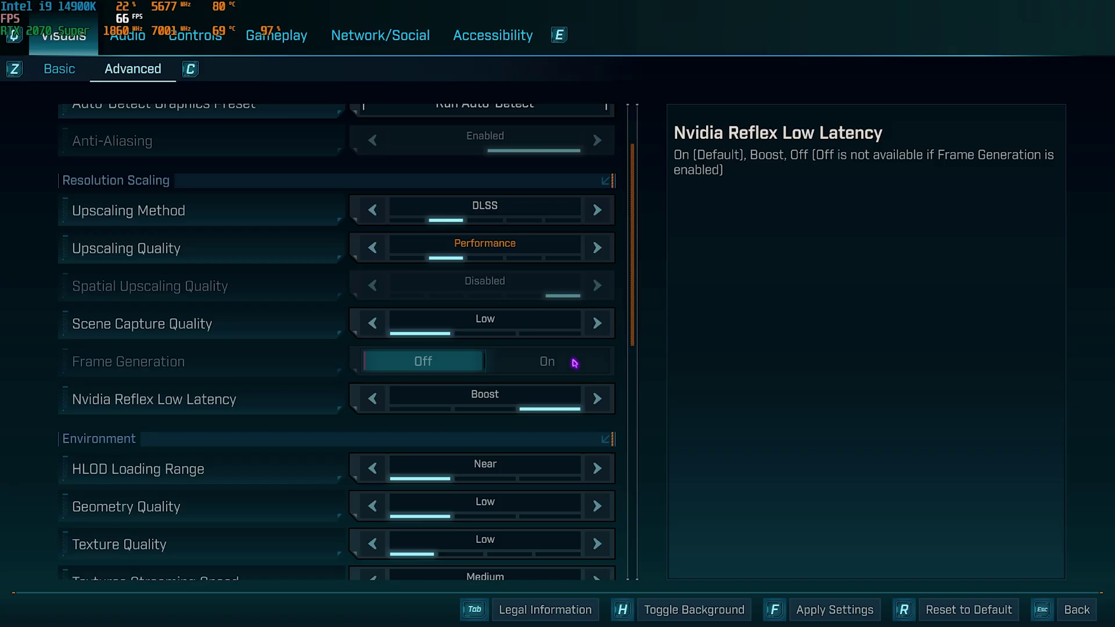
{"action": "scroll", "coordinate": [117, 180], "scroll_direction": "down", "scroll_amount": 5}
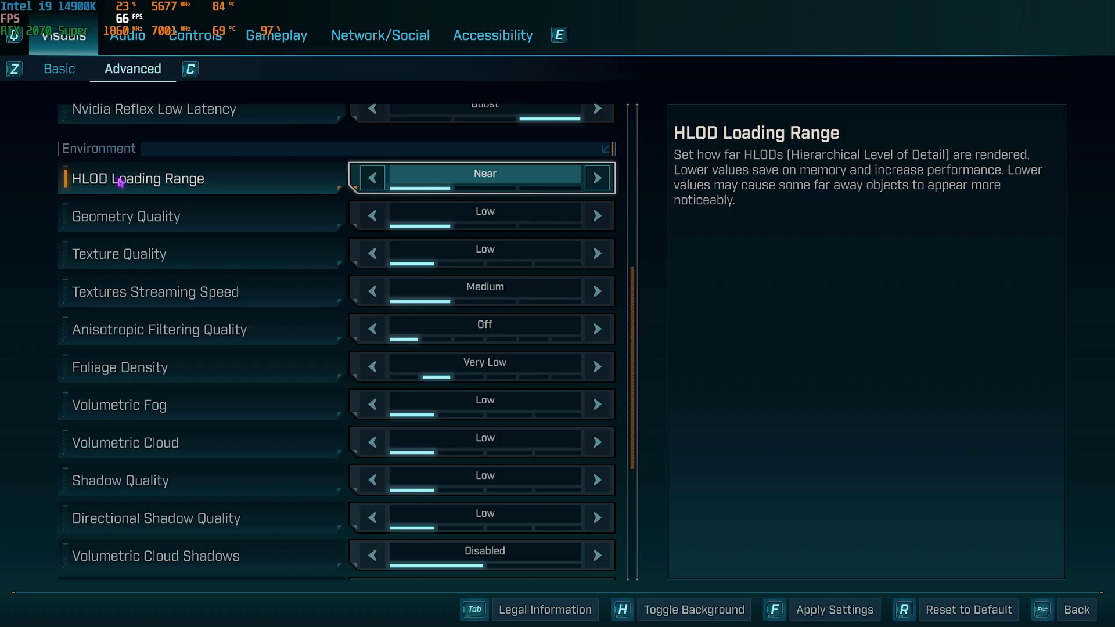